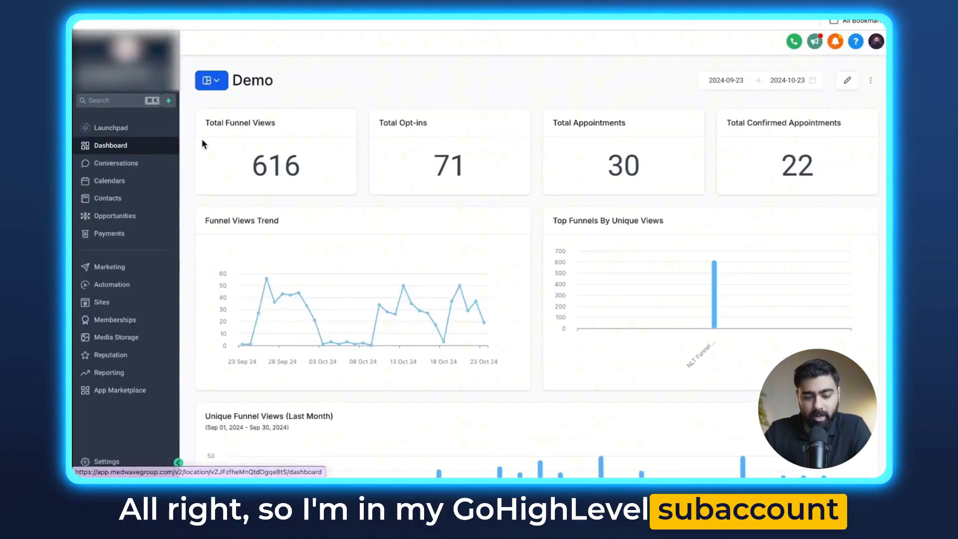
- Start a new dashboard from the dashboard switcher's Add Dashboard option
{"action": "scroll", "coordinate": [297, 199], "scroll_direction": "down", "scroll_amount": 3}
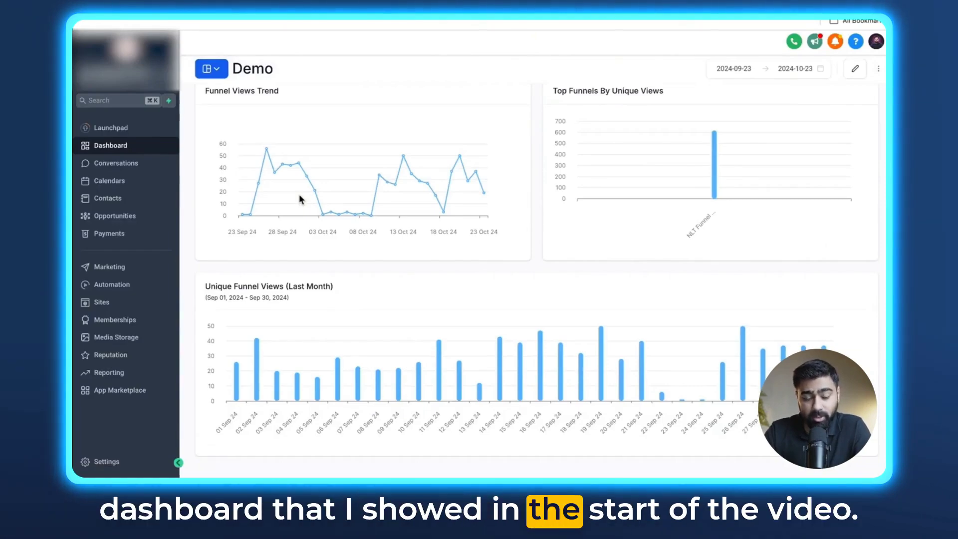
{"action": "scroll", "coordinate": [299, 197], "scroll_direction": "up", "scroll_amount": 3}
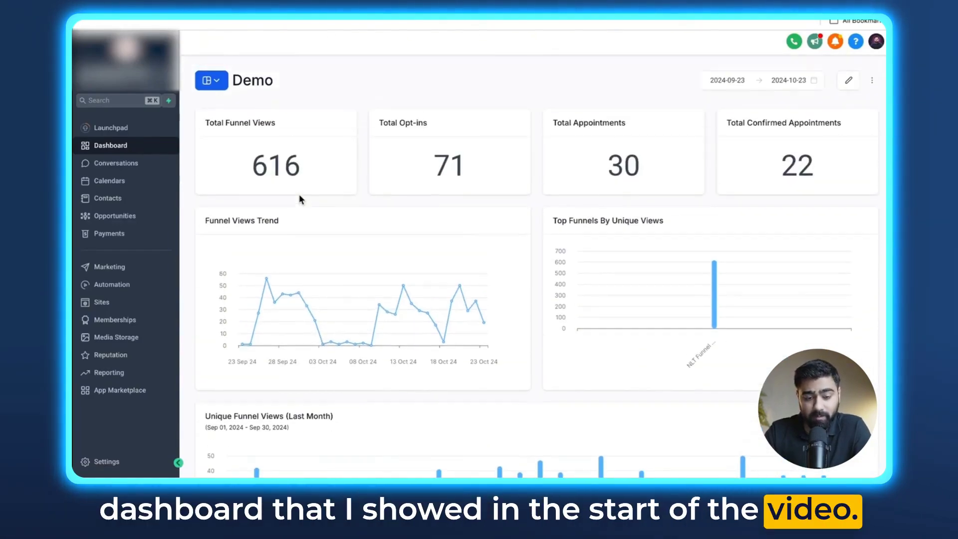
{"action": "left_click", "coordinate": [218, 81]}
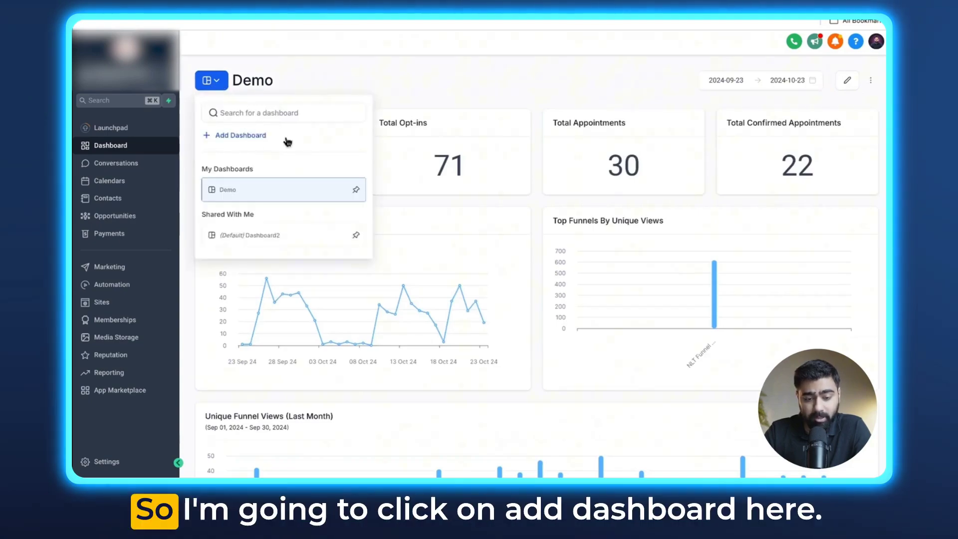
{"action": "left_click", "coordinate": [242, 137]}
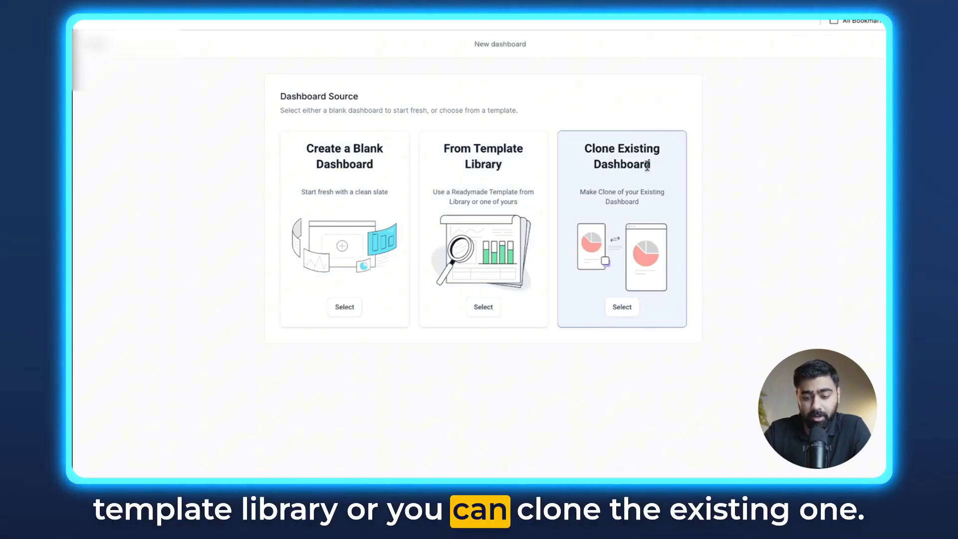
- Preview the template library, then close it without picking a template
{"action": "left_click", "coordinate": [483, 307]}
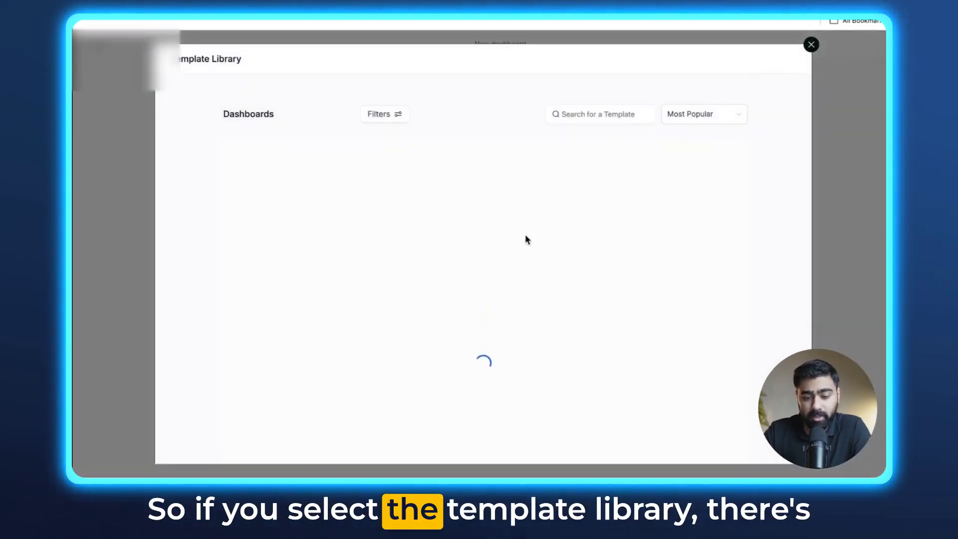
{"action": "mouse_move", "coordinate": [385, 270]}
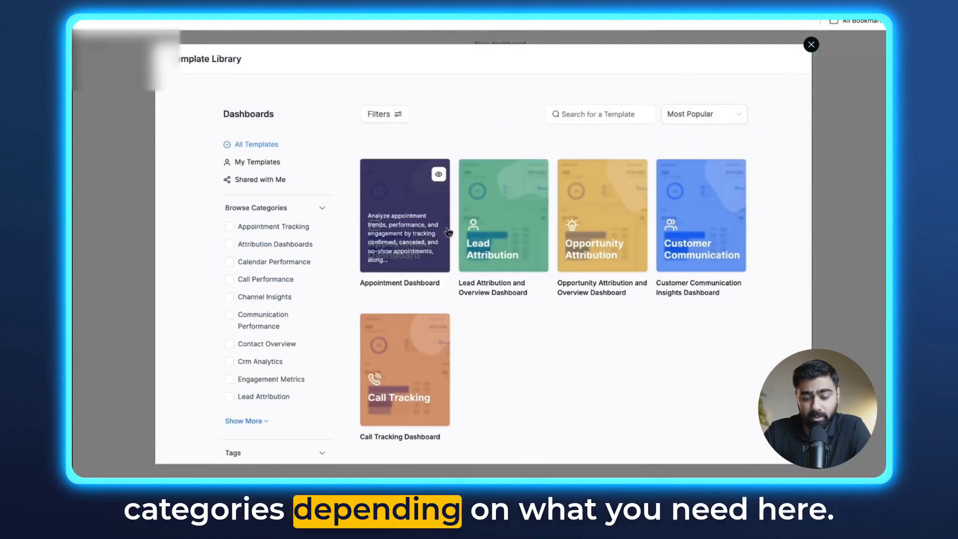
{"action": "key", "text": "Escape"}
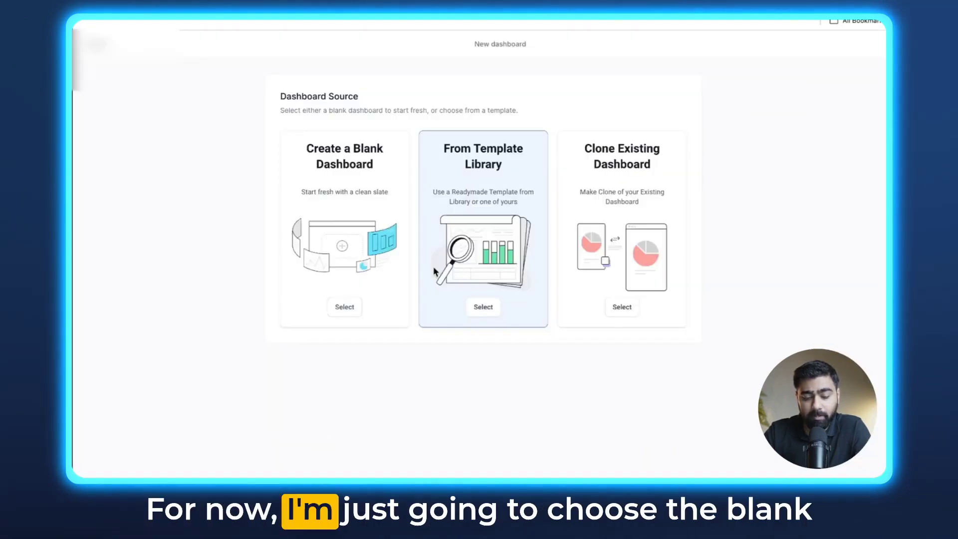
- Create a blank dashboard named Demo2
{"action": "left_click", "coordinate": [350, 309]}
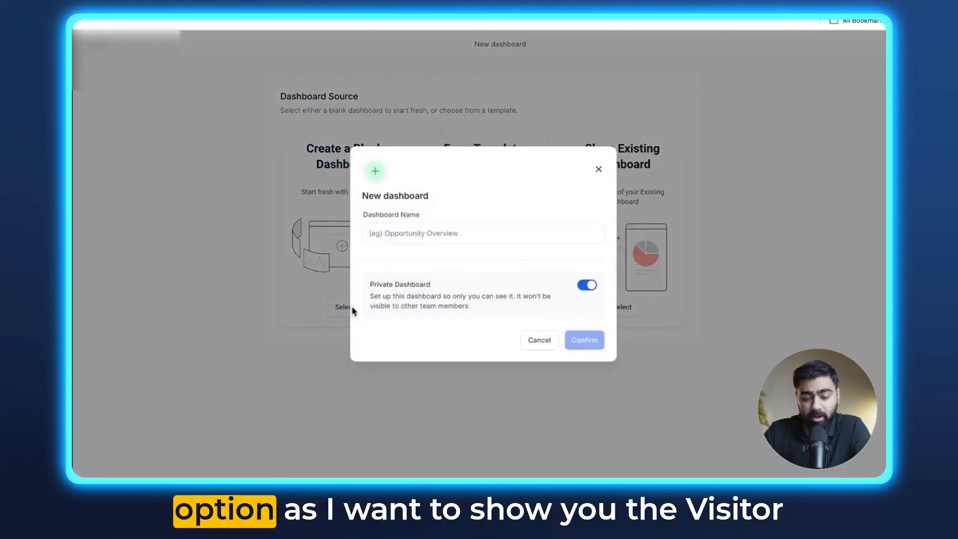
{"action": "left_click", "coordinate": [432, 232]}
{"action": "type", "text": "Demo"}
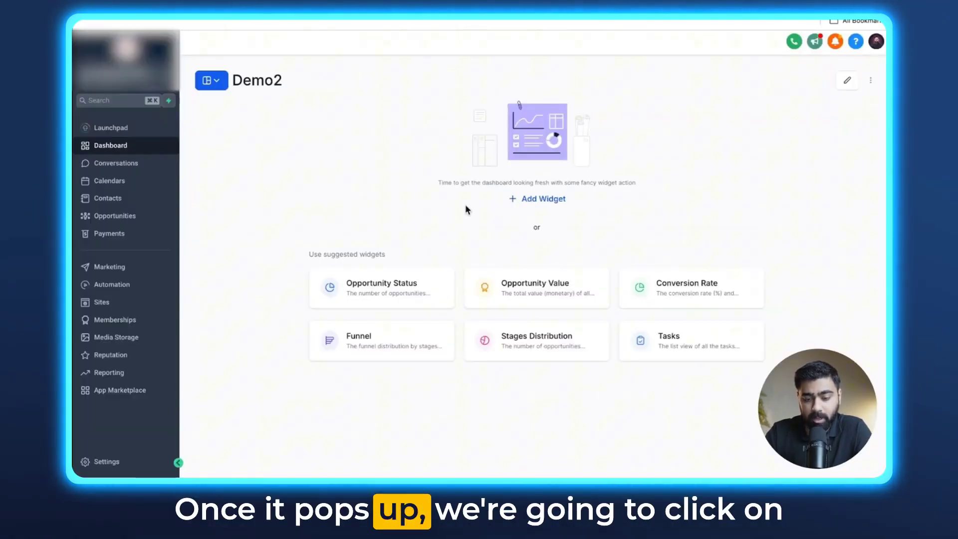
- Add a first widget and expand the Visitor Data widget category
{"action": "left_click", "coordinate": [541, 199]}
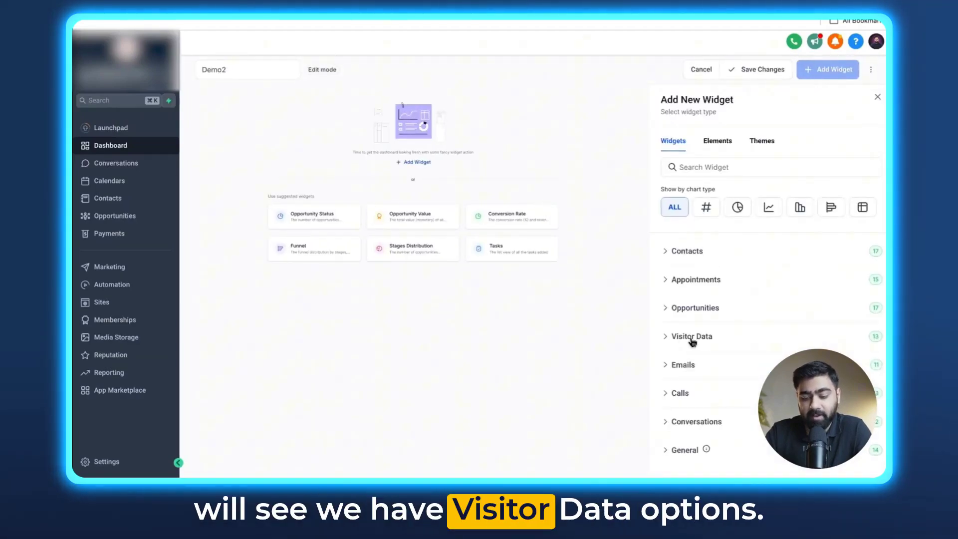
{"action": "left_click", "coordinate": [672, 342]}
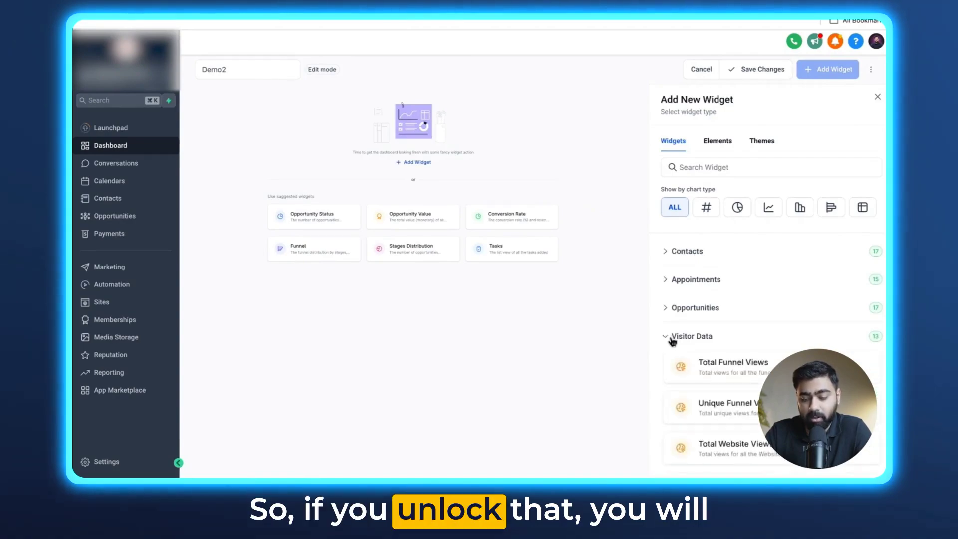
{"action": "scroll", "coordinate": [723, 303], "scroll_direction": "down", "scroll_amount": 3}
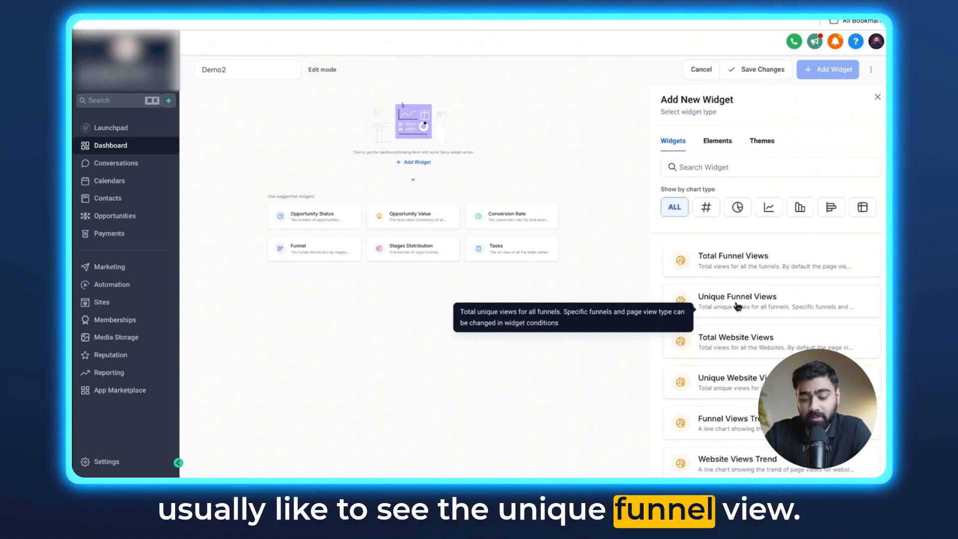
- Choose the Unique Funnel Views widget, keeping the Count of Page Views metric
{"action": "left_click", "coordinate": [747, 306]}
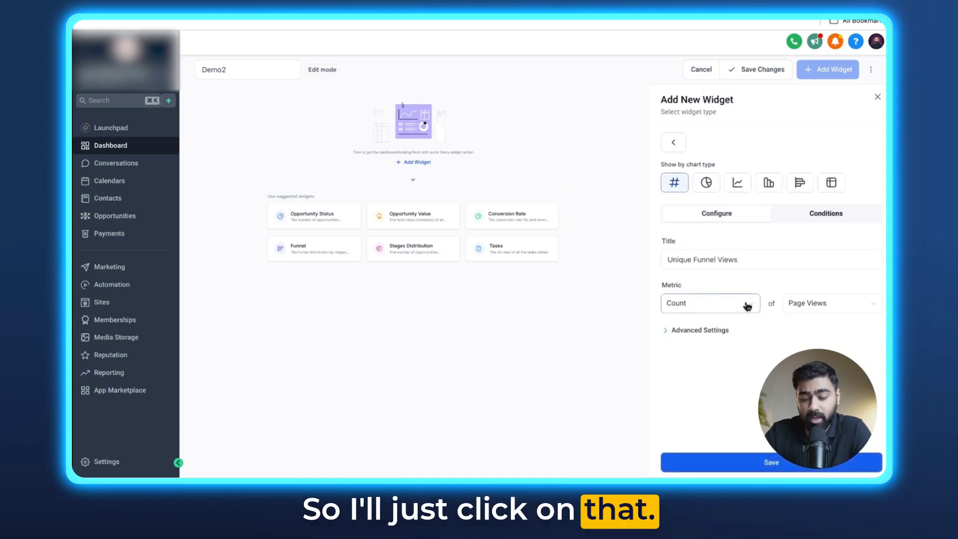
{"action": "left_click", "coordinate": [747, 306]}
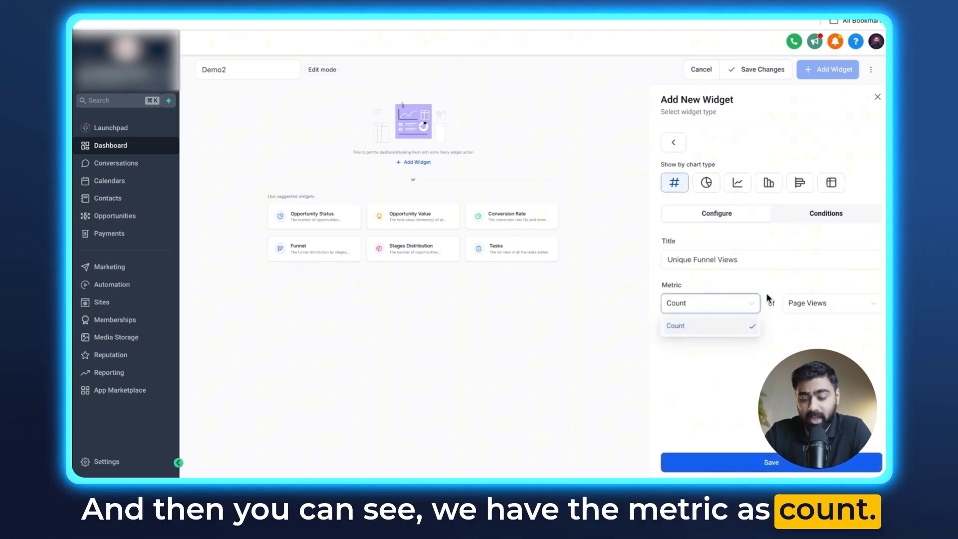
{"action": "left_click", "coordinate": [676, 324]}
{"action": "left_click", "coordinate": [807, 309]}
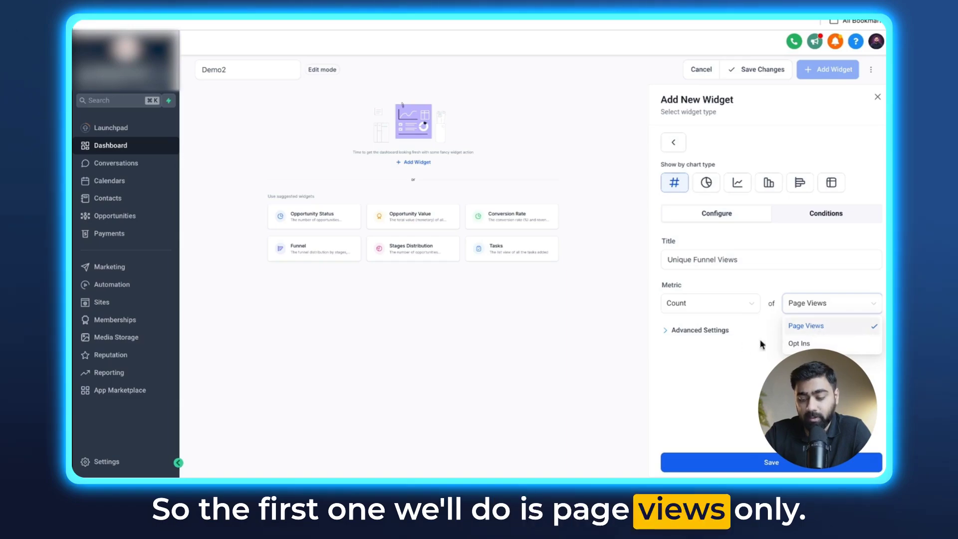
{"action": "left_click", "coordinate": [716, 337]}
- Keep the dashboard date range and no comparison range in Advanced Settings
{"action": "left_click", "coordinate": [711, 335]}
{"action": "scroll", "coordinate": [715, 344], "scroll_direction": "down", "scroll_amount": 1}
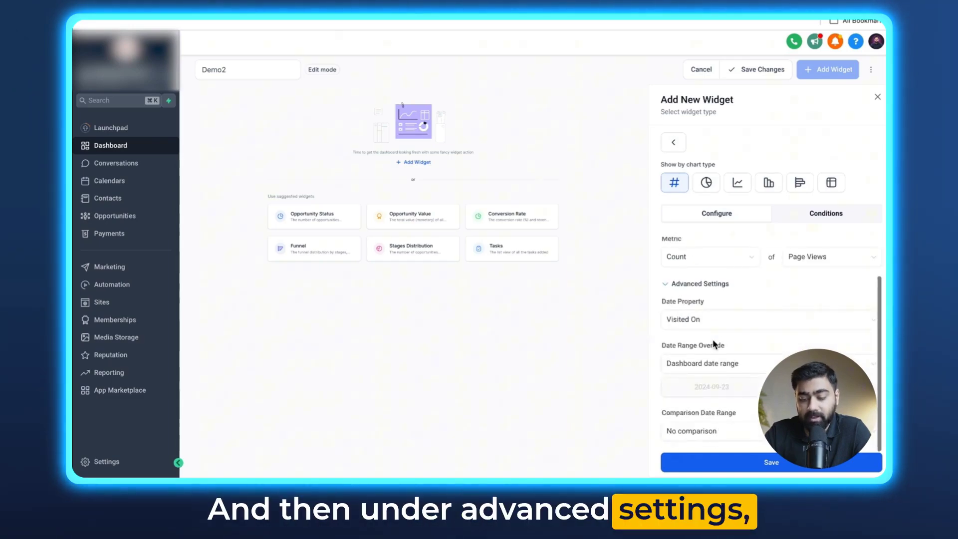
{"action": "left_click", "coordinate": [711, 368]}
{"action": "left_click", "coordinate": [714, 345]}
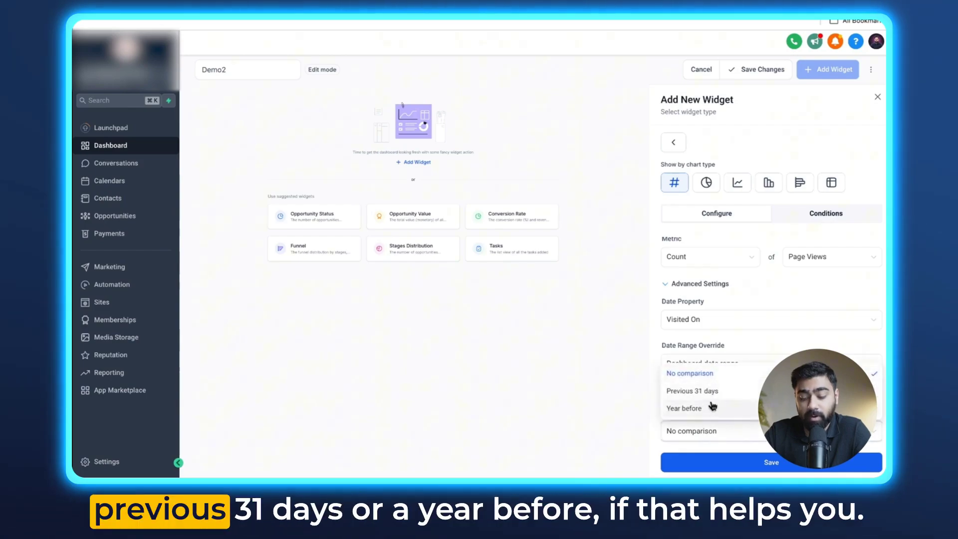
{"action": "left_click", "coordinate": [706, 430]}
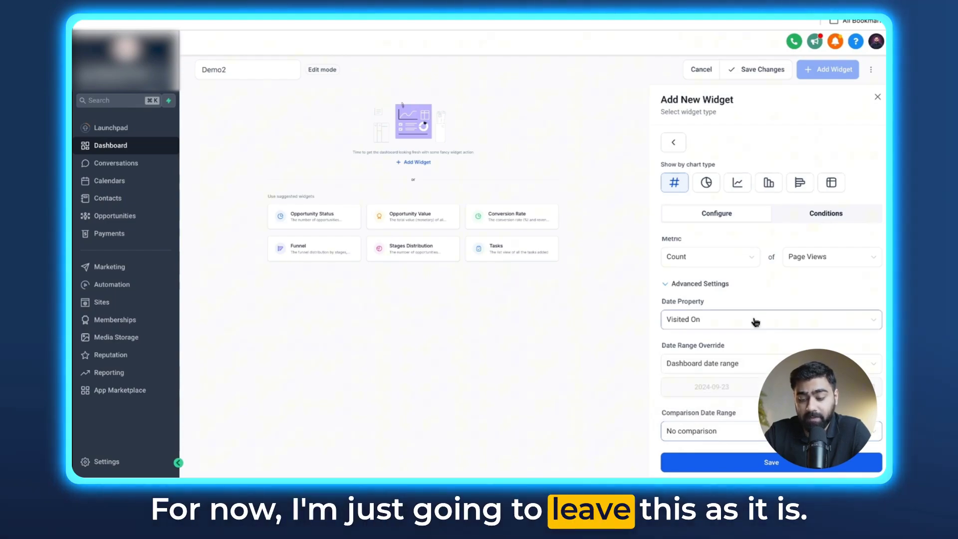
{"action": "scroll", "coordinate": [756, 322], "scroll_direction": "up", "scroll_amount": 1}
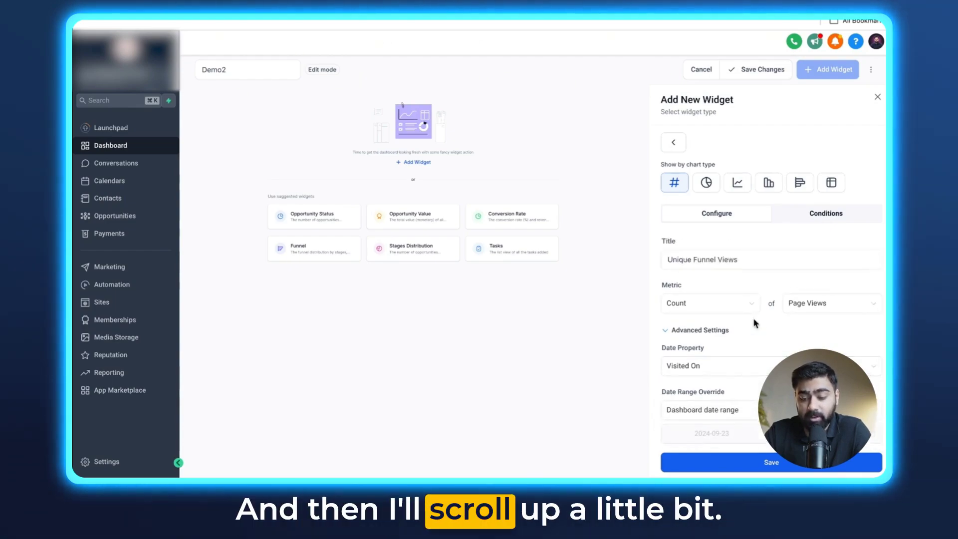
- Filter the widget to page type Funnel, funnel NLT Funnel V1, unique visitors only
{"action": "left_click", "coordinate": [778, 215]}
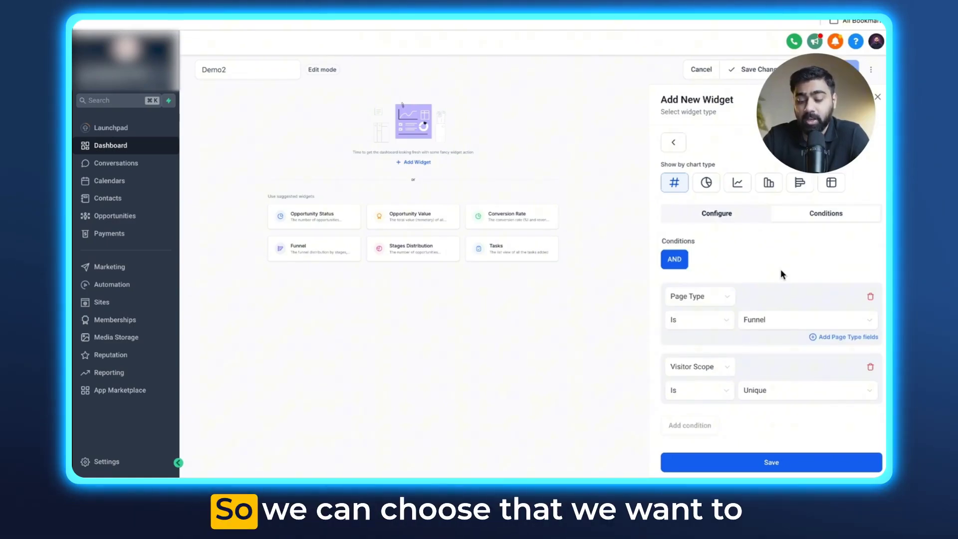
{"action": "left_click", "coordinate": [777, 320]}
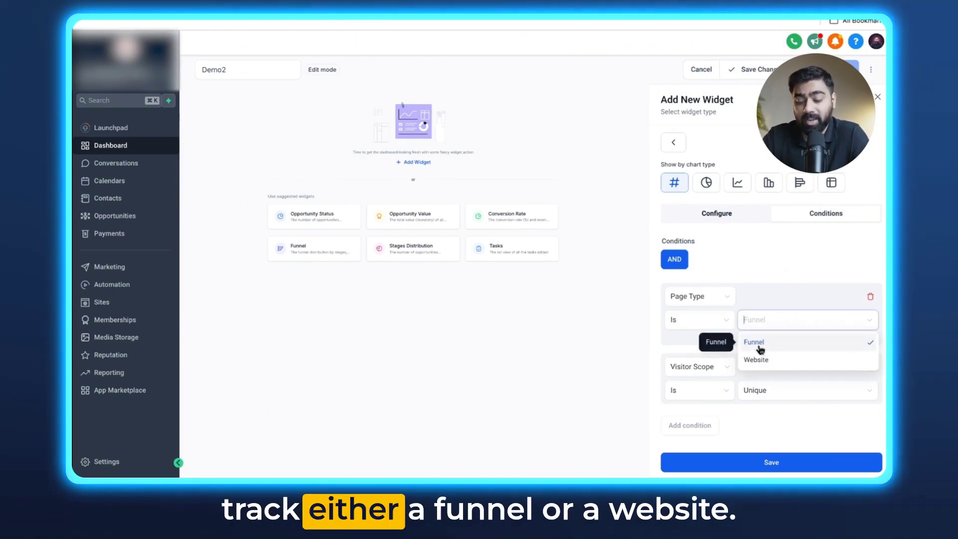
{"action": "left_click", "coordinate": [771, 298]}
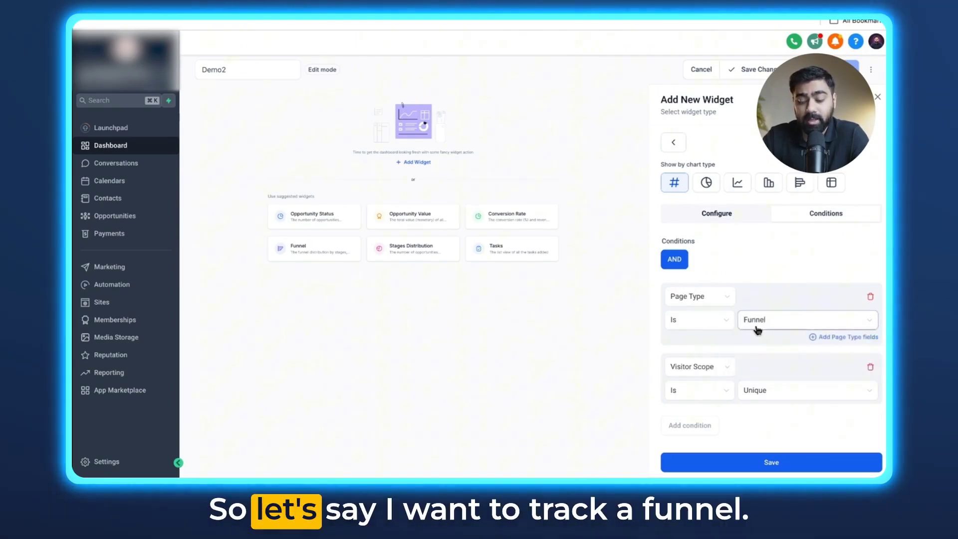
{"action": "left_click", "coordinate": [831, 337]}
{"action": "left_click", "coordinate": [803, 366]}
{"action": "left_click", "coordinate": [791, 393]}
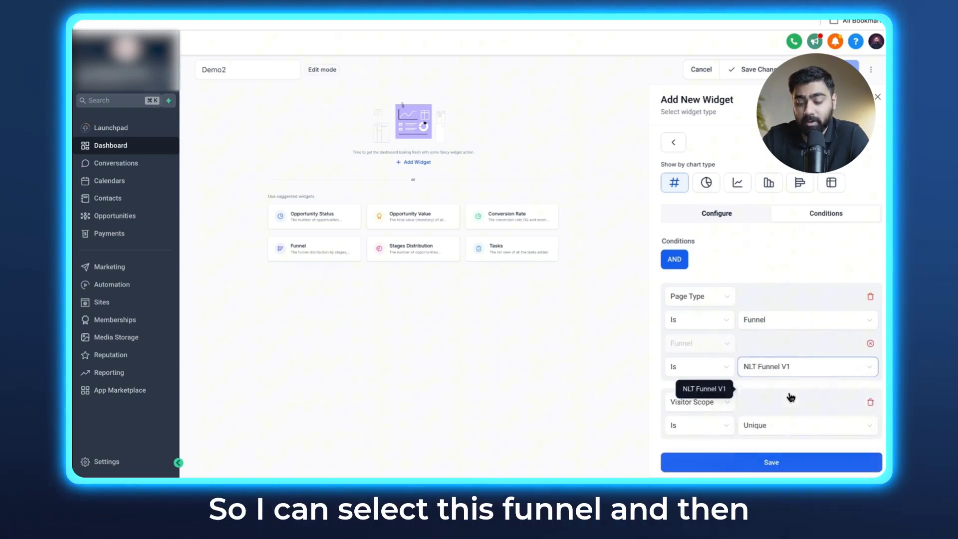
{"action": "scroll", "coordinate": [762, 389], "scroll_direction": "down", "scroll_amount": 1}
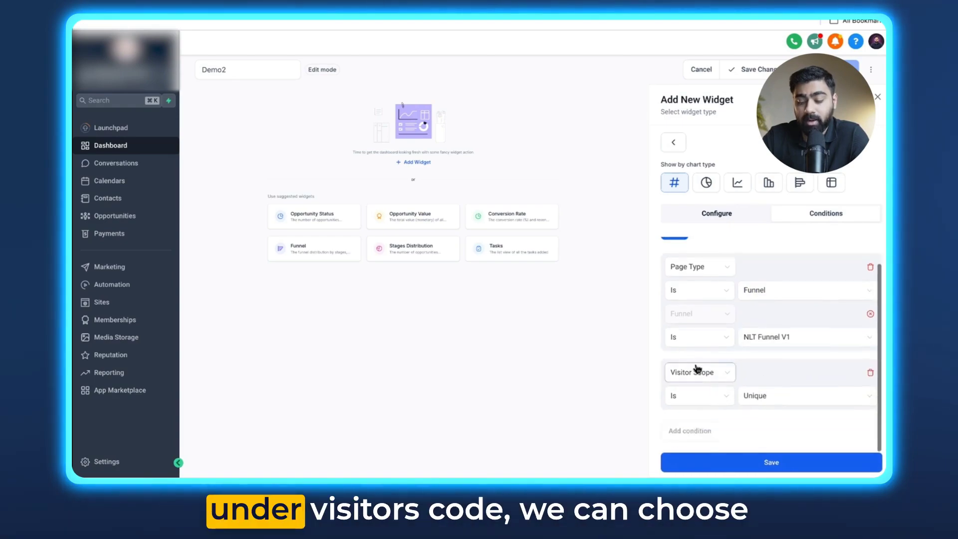
{"action": "left_click", "coordinate": [759, 397]}
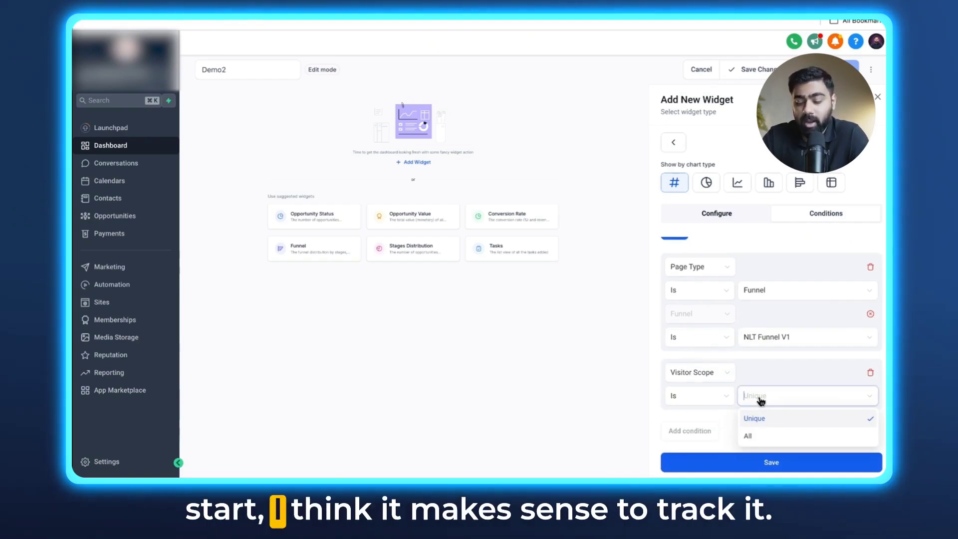
{"action": "left_click", "coordinate": [780, 398]}
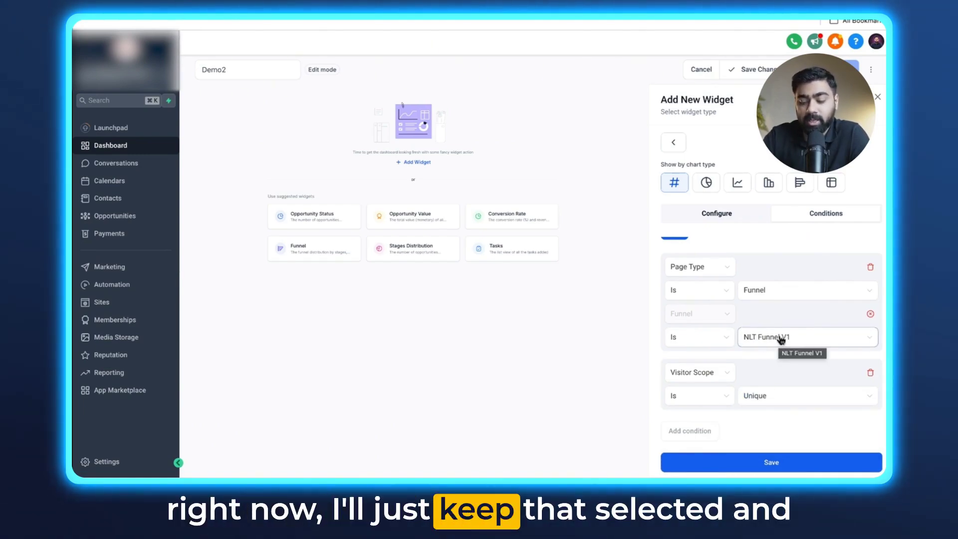
- Save the Unique Funnel Views widget, widen it, and close the editor
{"action": "left_click", "coordinate": [754, 463]}
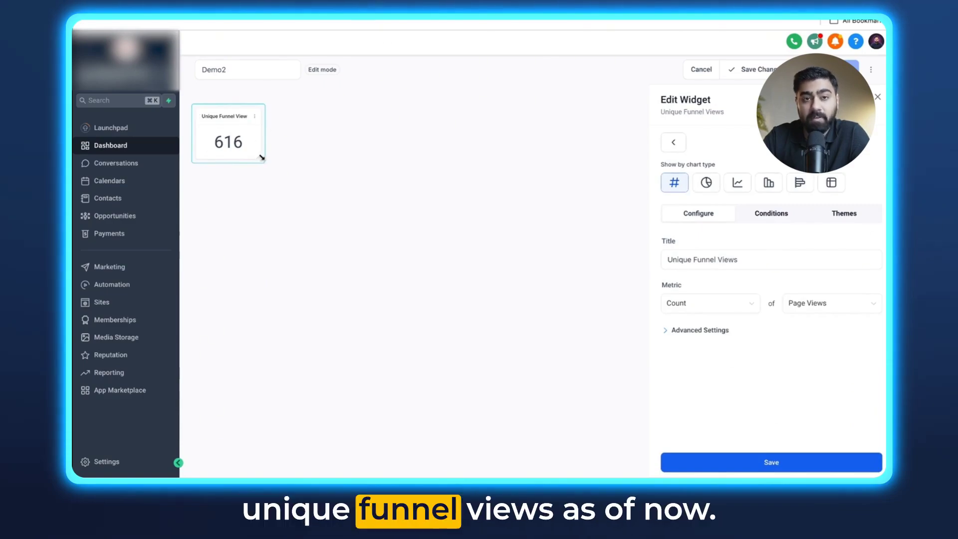
{"action": "left_click_drag", "start_coordinate": [260, 158], "coordinate": [301, 159]}
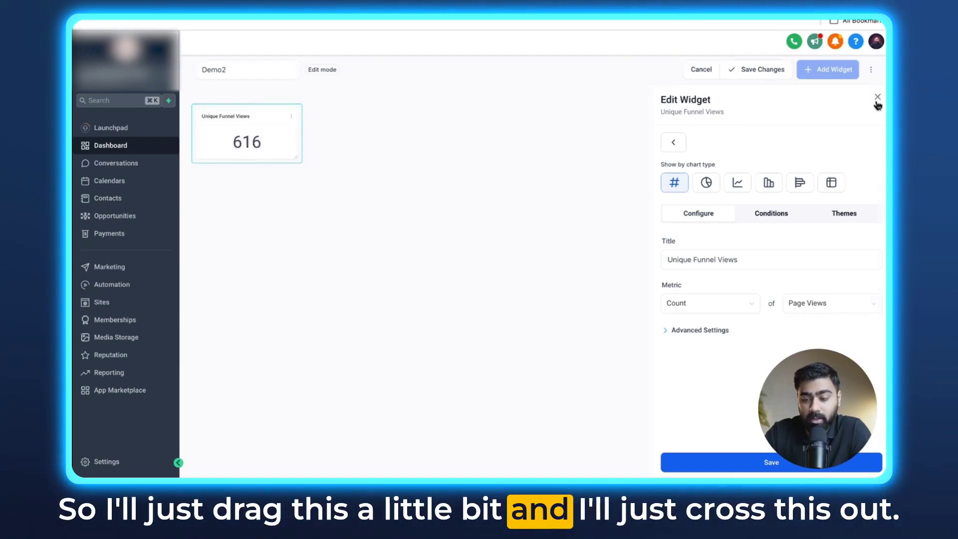
{"action": "left_click", "coordinate": [878, 97]}
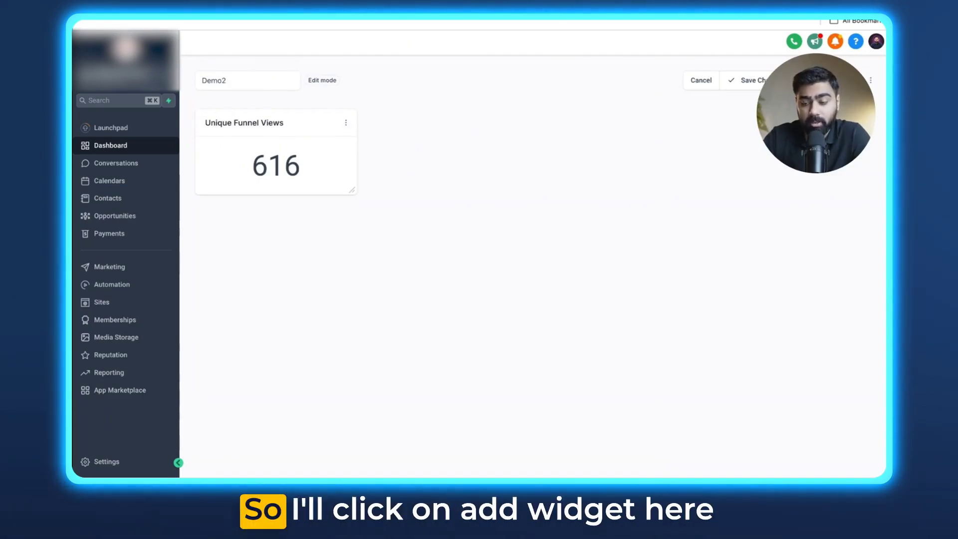
- Add a Total Opt ins (All Funnels) widget from Visitor Data
{"action": "left_click", "coordinate": [846, 81]}
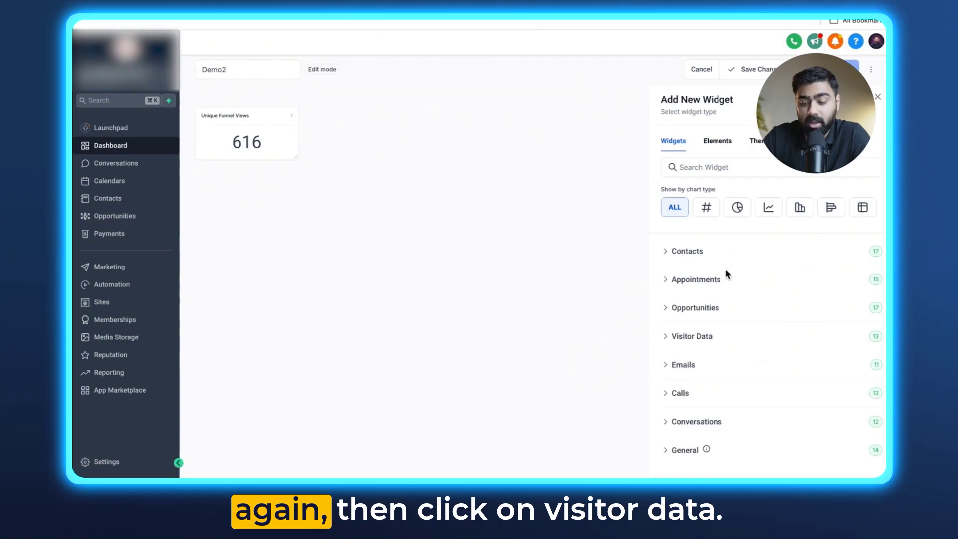
{"action": "left_click", "coordinate": [675, 337]}
{"action": "scroll", "coordinate": [732, 338], "scroll_direction": "down", "scroll_amount": 1}
{"action": "scroll", "coordinate": [733, 338], "scroll_direction": "down", "scroll_amount": 8}
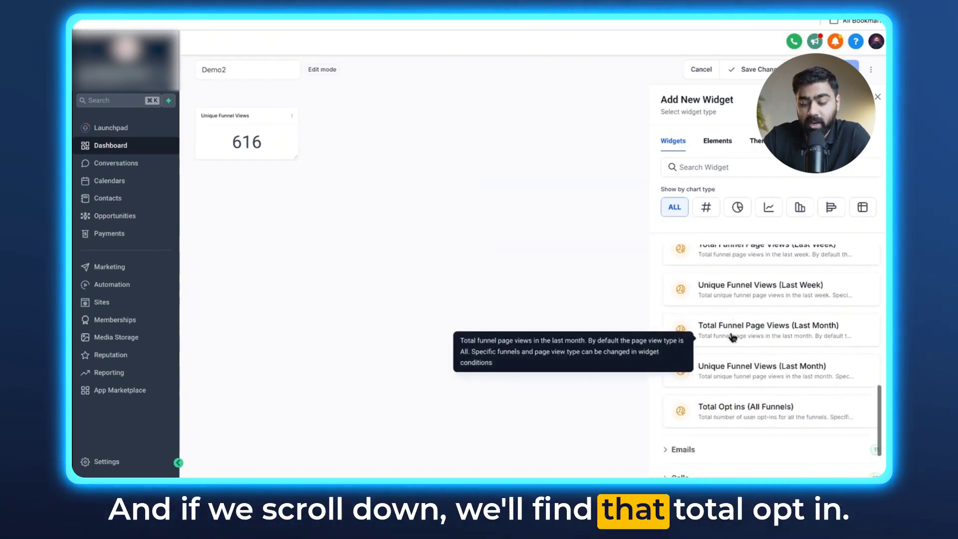
{"action": "left_click", "coordinate": [747, 412]}
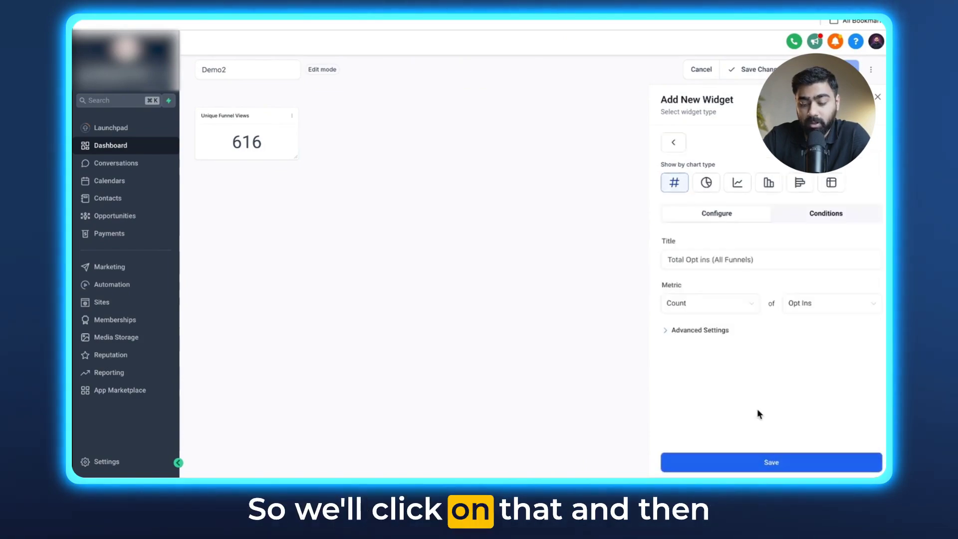
- Limit it to funnel NLT Funnel V1 with Unique visitor scope and save
{"action": "left_click", "coordinate": [817, 218]}
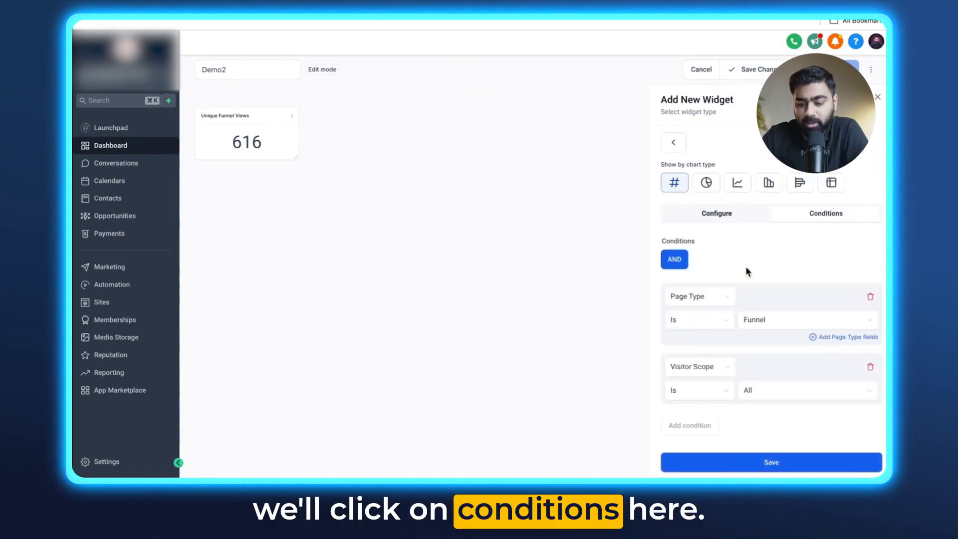
{"action": "left_click", "coordinate": [834, 344]}
{"action": "left_click", "coordinate": [798, 367]}
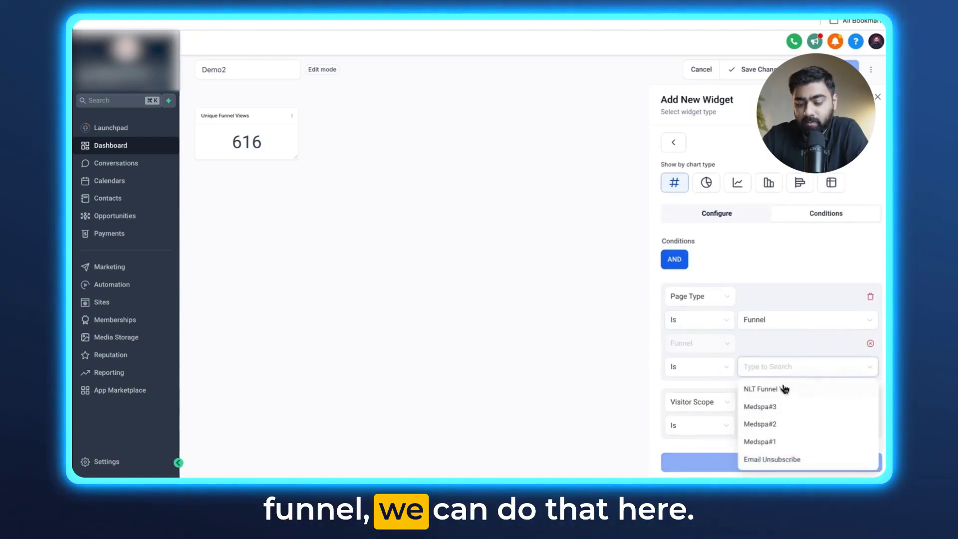
{"action": "left_click", "coordinate": [784, 389]}
{"action": "scroll", "coordinate": [754, 364], "scroll_direction": "down", "scroll_amount": 1}
{"action": "left_click", "coordinate": [758, 397]}
{"action": "left_click", "coordinate": [761, 418]}
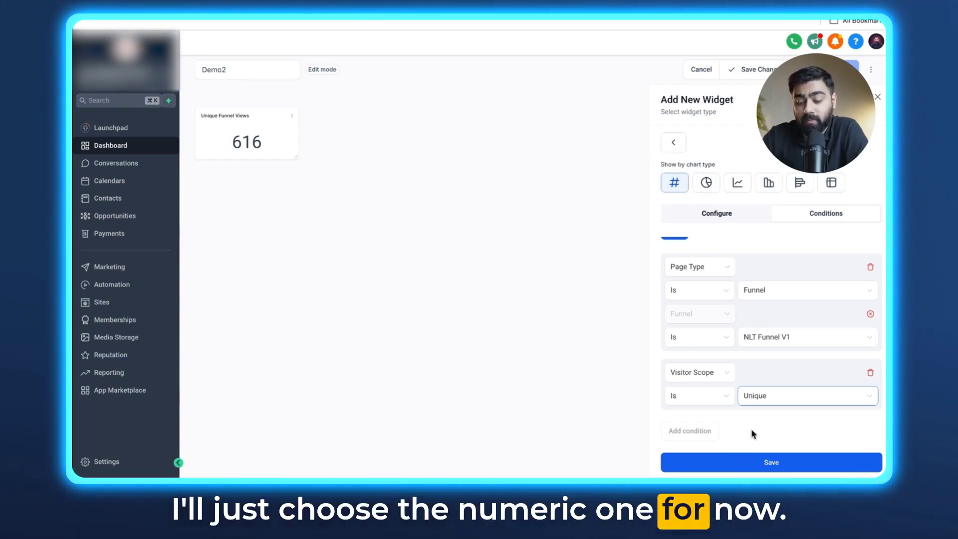
{"action": "left_click", "coordinate": [748, 467]}
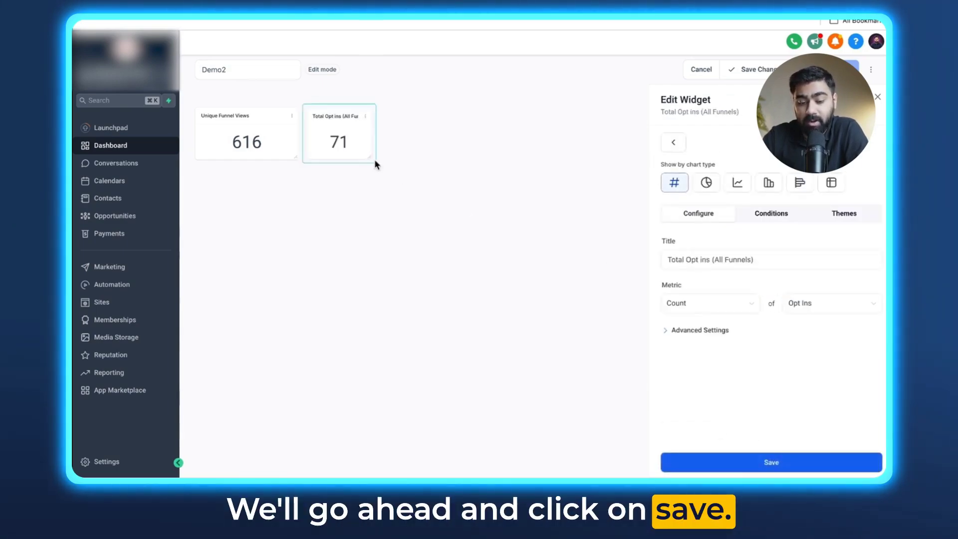
- Widen the opt-ins widget and save an unfiltered Appointment Count widget from Appointments
{"action": "left_click_drag", "start_coordinate": [372, 156], "coordinate": [416, 160]}
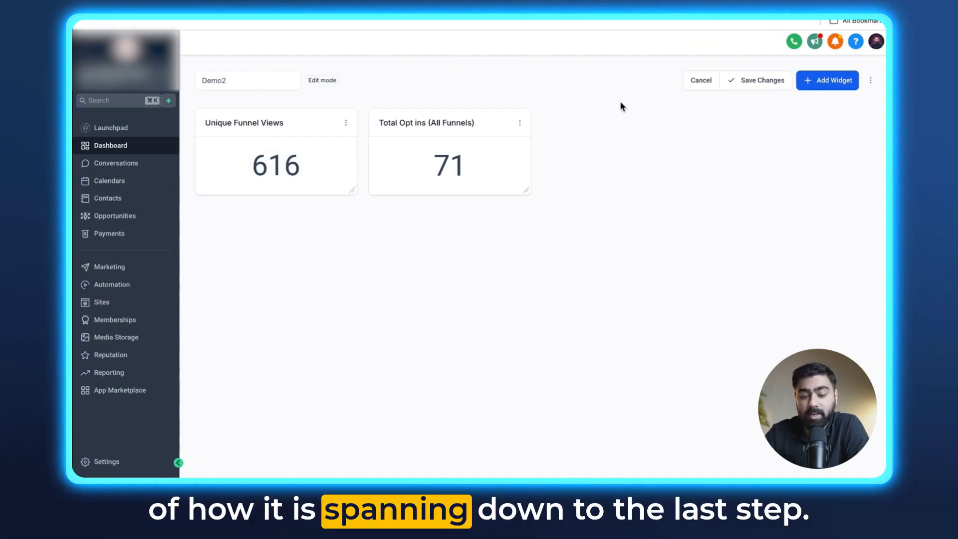
{"action": "left_click", "coordinate": [824, 90]}
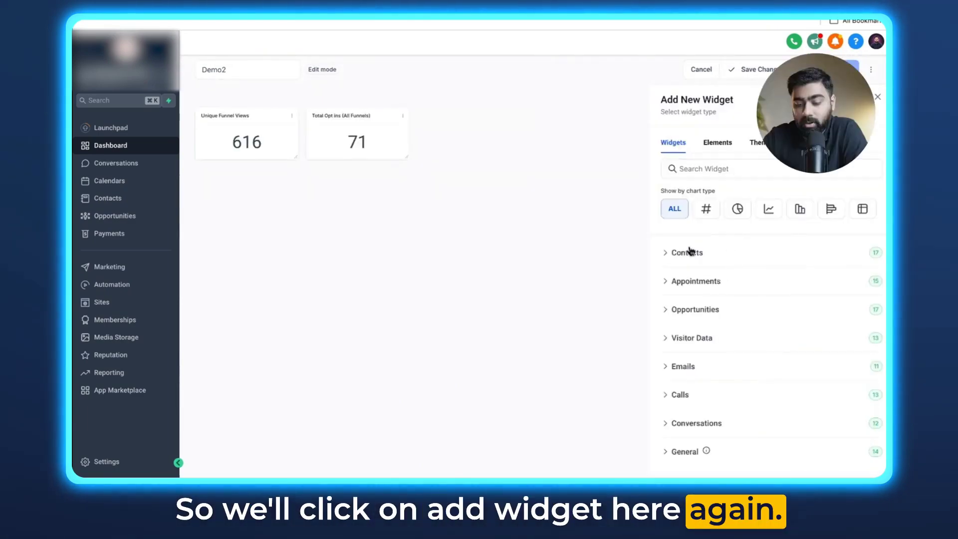
{"action": "left_click", "coordinate": [669, 283]}
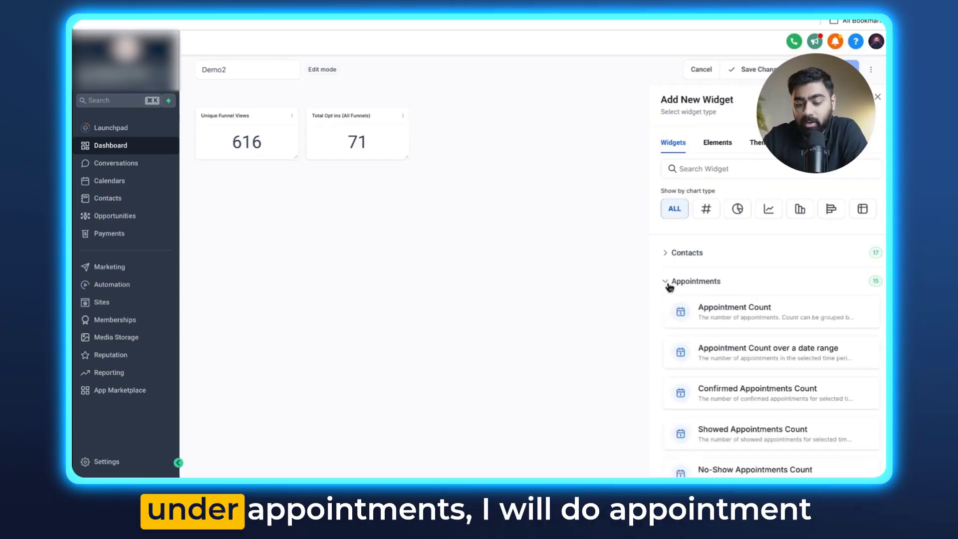
{"action": "left_click", "coordinate": [741, 314]}
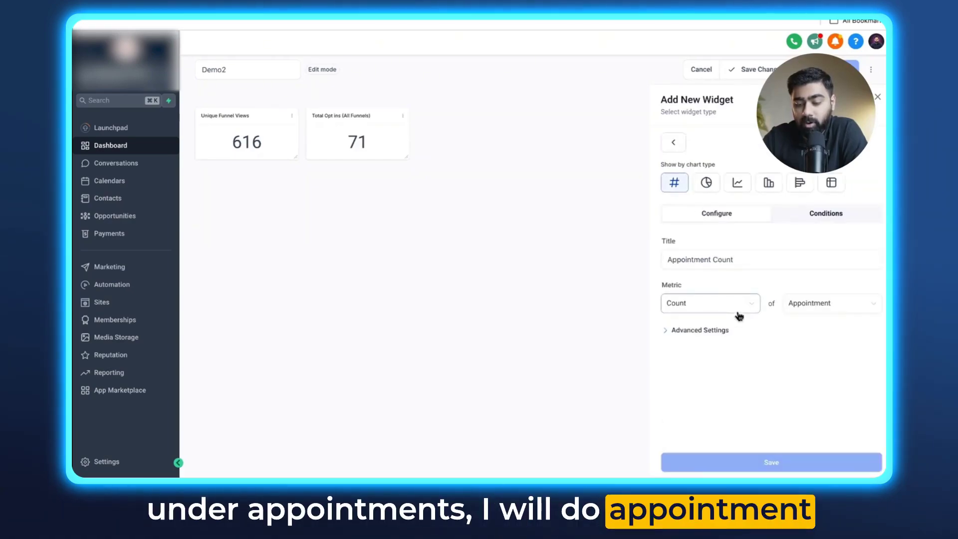
{"action": "left_click", "coordinate": [813, 219]}
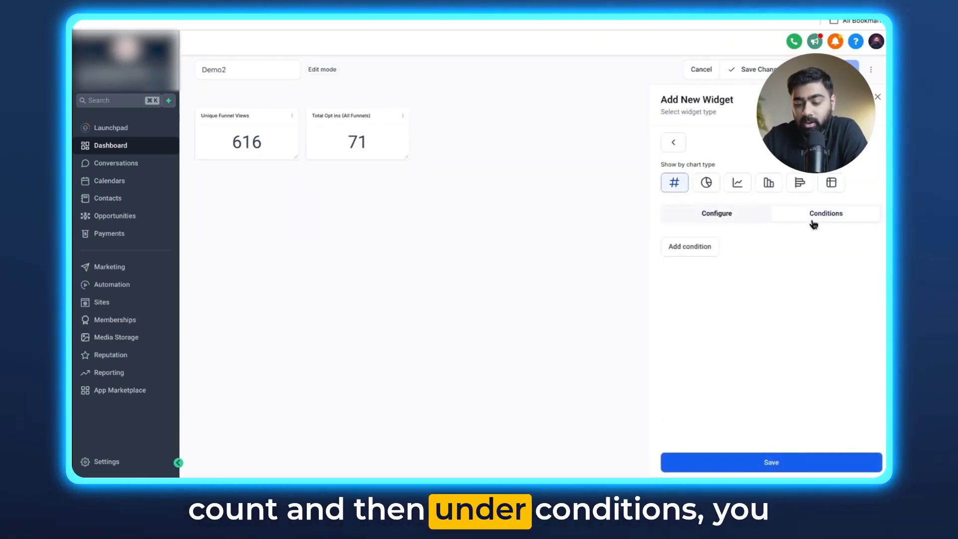
{"action": "left_click", "coordinate": [705, 243]}
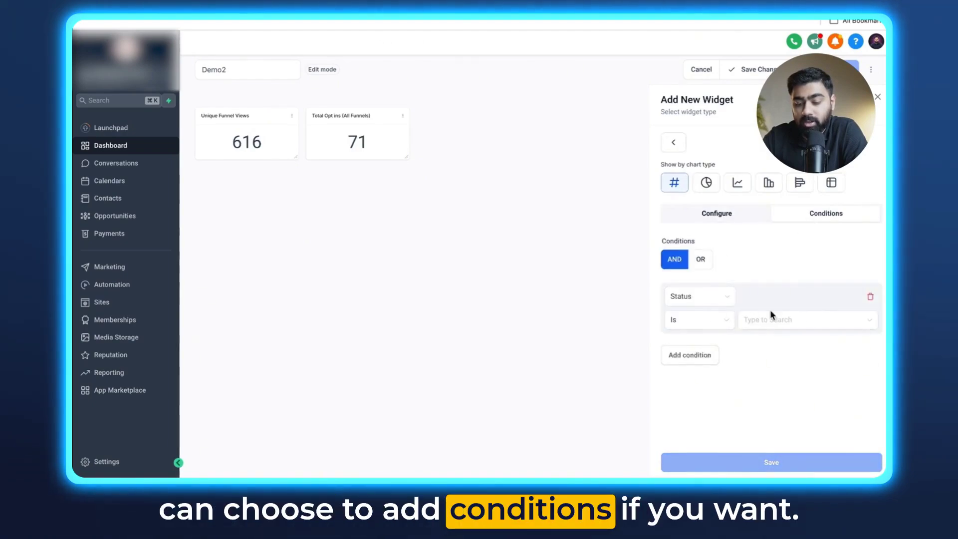
{"action": "left_click", "coordinate": [871, 298]}
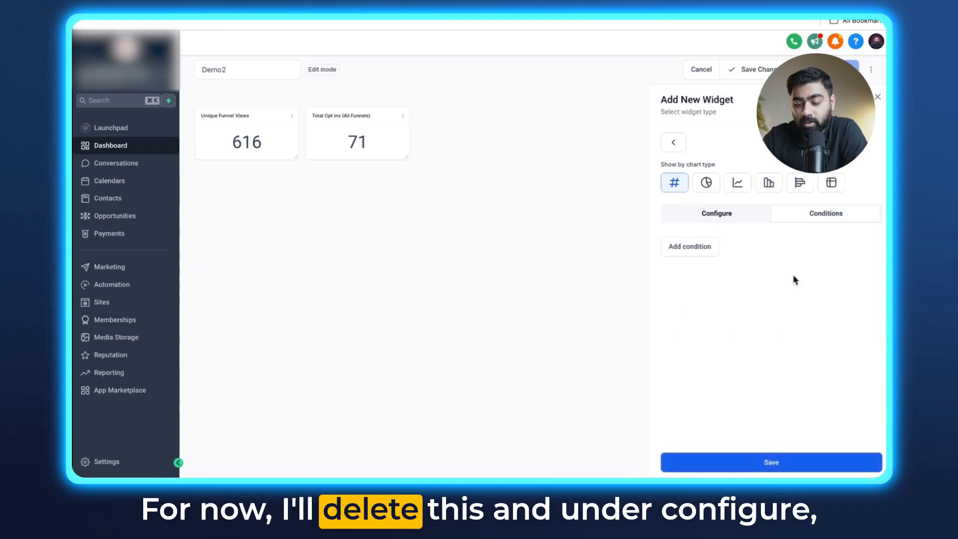
{"action": "left_click", "coordinate": [701, 214]}
{"action": "left_click", "coordinate": [766, 463]}
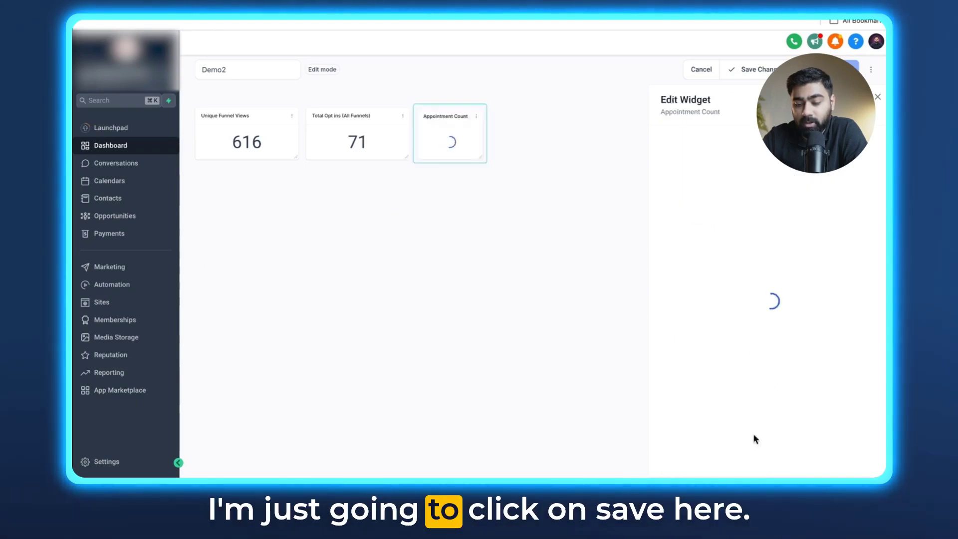
- Widen the Appointment Count widget, close the editor, and reopen the widget catalogue
{"action": "left_click_drag", "start_coordinate": [481, 156], "coordinate": [524, 160]}
{"action": "left_click", "coordinate": [878, 97]}
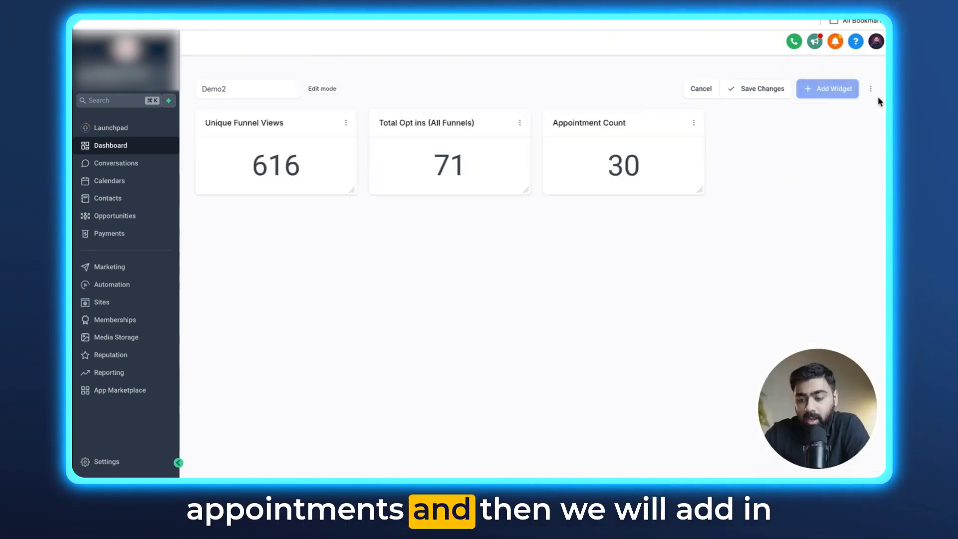
{"action": "left_click", "coordinate": [828, 69]}
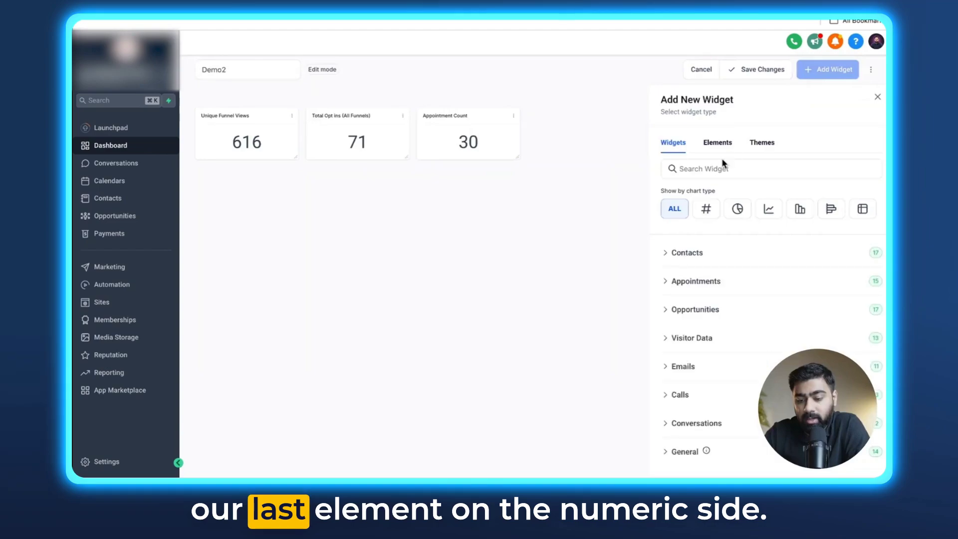
- Save a numeric Appointment Count widget with condition Status Is Confirmed
{"action": "left_click", "coordinate": [708, 210]}
{"action": "left_click", "coordinate": [666, 288]}
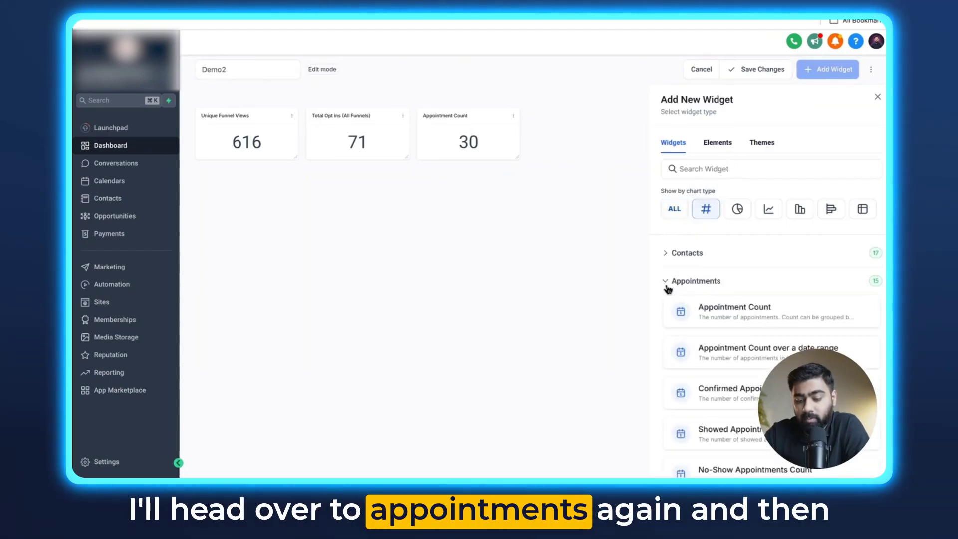
{"action": "scroll", "coordinate": [727, 310], "scroll_direction": "down", "scroll_amount": 1}
{"action": "left_click", "coordinate": [738, 296]}
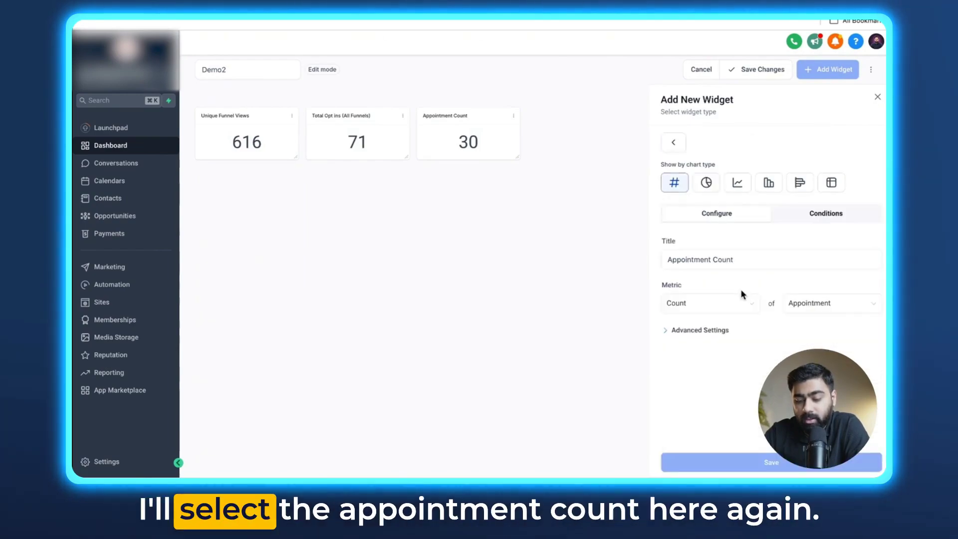
{"action": "left_click", "coordinate": [821, 216]}
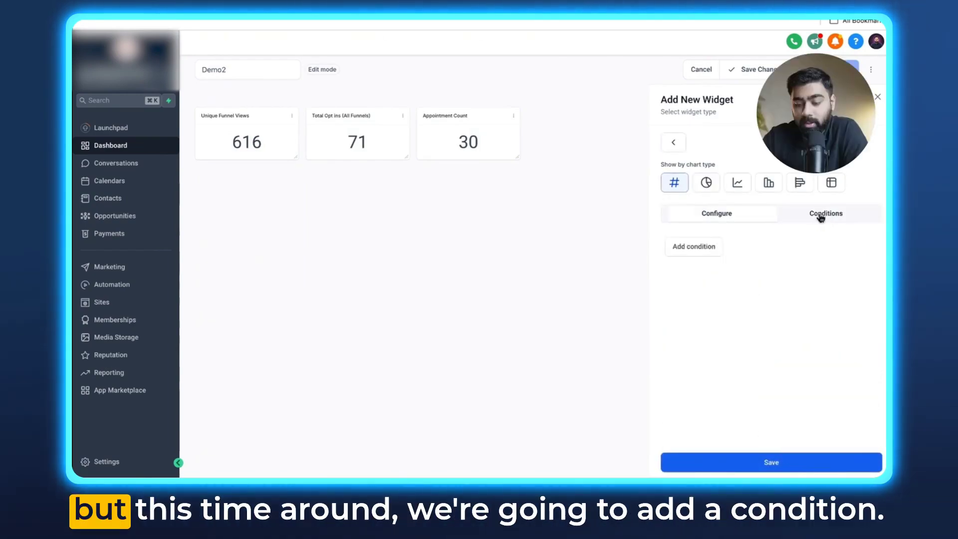
{"action": "left_click", "coordinate": [703, 247]}
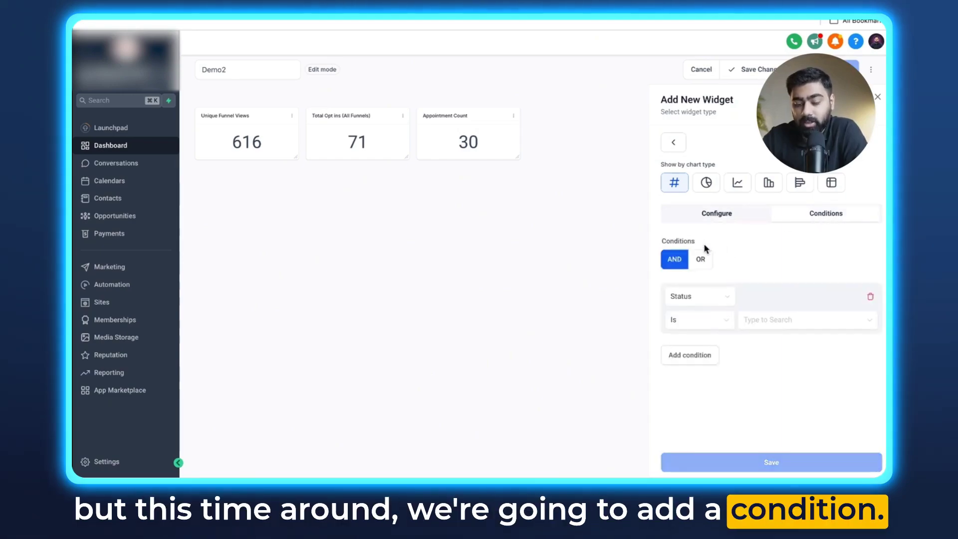
{"action": "left_click", "coordinate": [746, 321]}
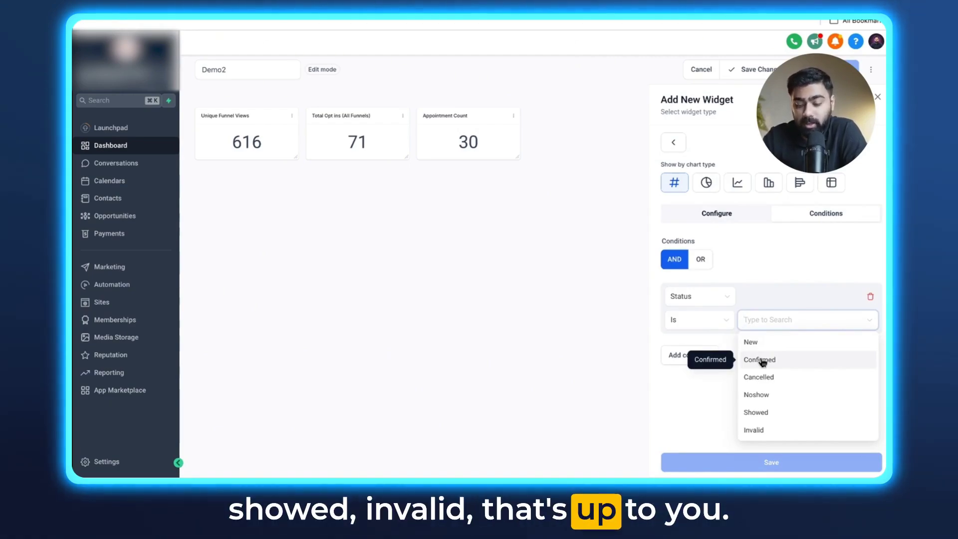
{"action": "left_click", "coordinate": [762, 360]}
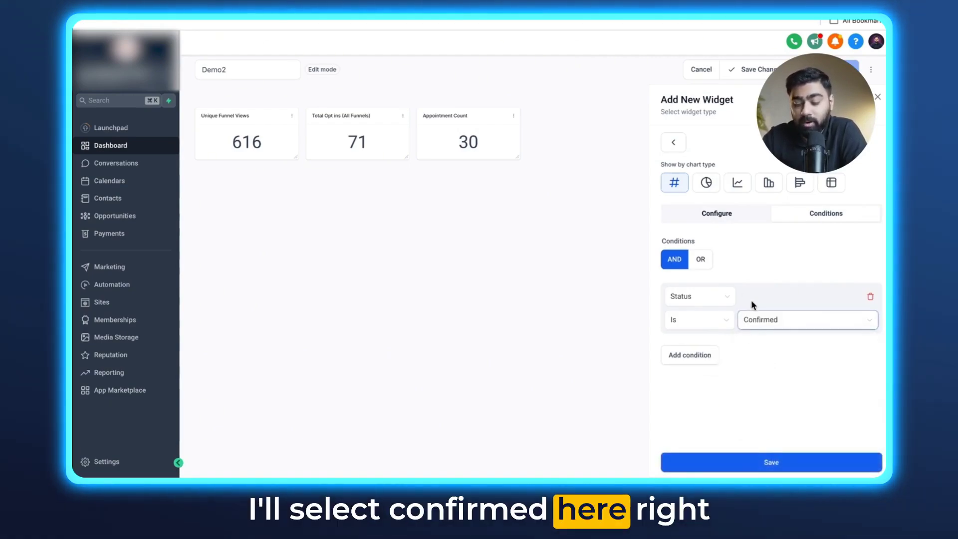
{"action": "left_click", "coordinate": [753, 462]}
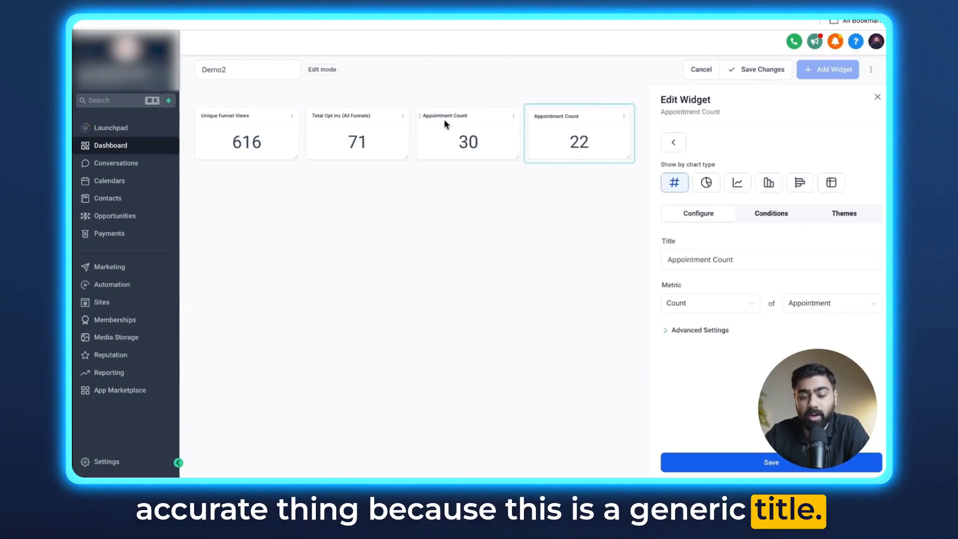
- Retitle the confirmed-status widget 'Total Confirmed Appointments' and save
{"action": "left_click", "coordinate": [694, 259]}
{"action": "key", "text": "ctrl+a"}
{"action": "key", "text": "BackSpace"}
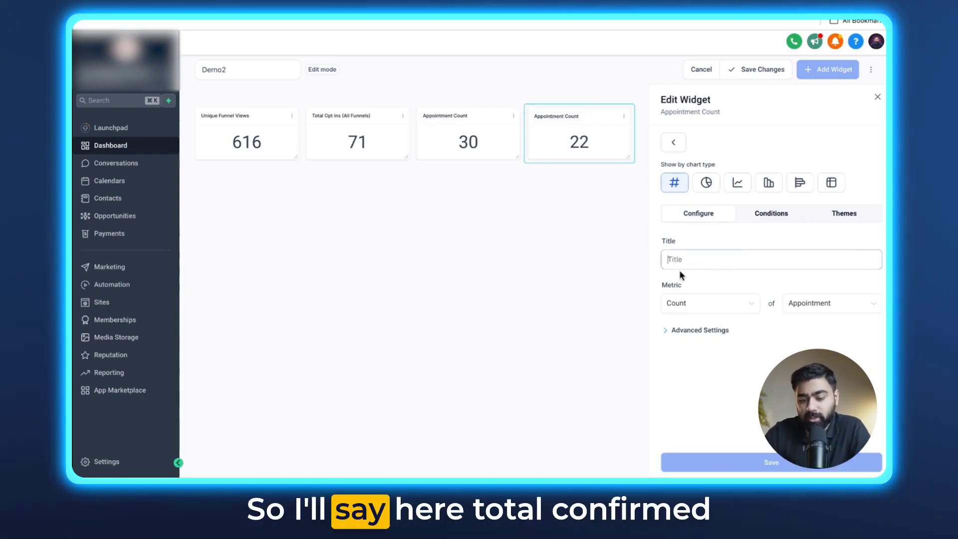
{"action": "type", "text": "Total Confirmed Appointments"}
{"action": "left_click", "coordinate": [700, 460]}
- Retitle the other widget 'Total Appointments' and widen both appointment widgets
{"action": "left_click", "coordinate": [515, 117]}
{"action": "left_click", "coordinate": [509, 85]}
{"action": "type", "text": "tota"}
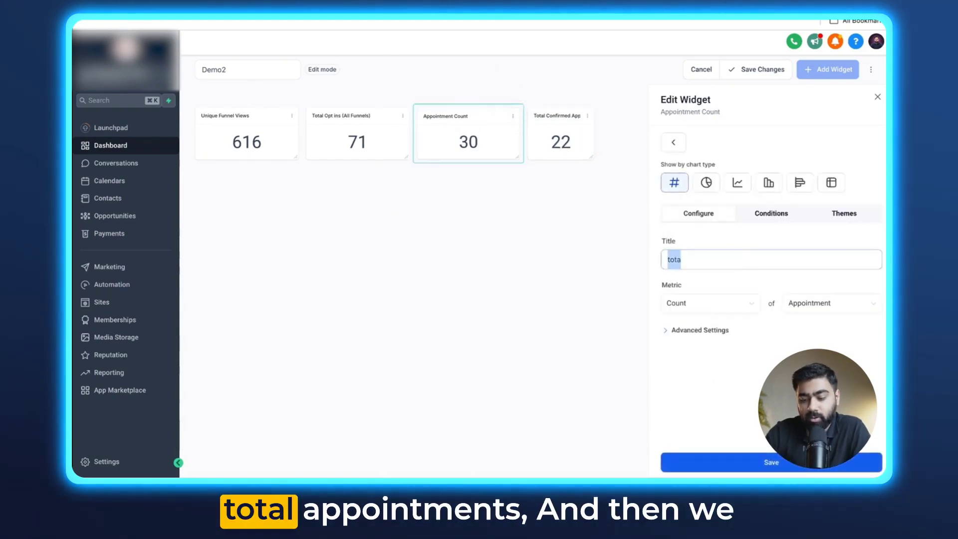
{"action": "type", "text": "l Appointments"}
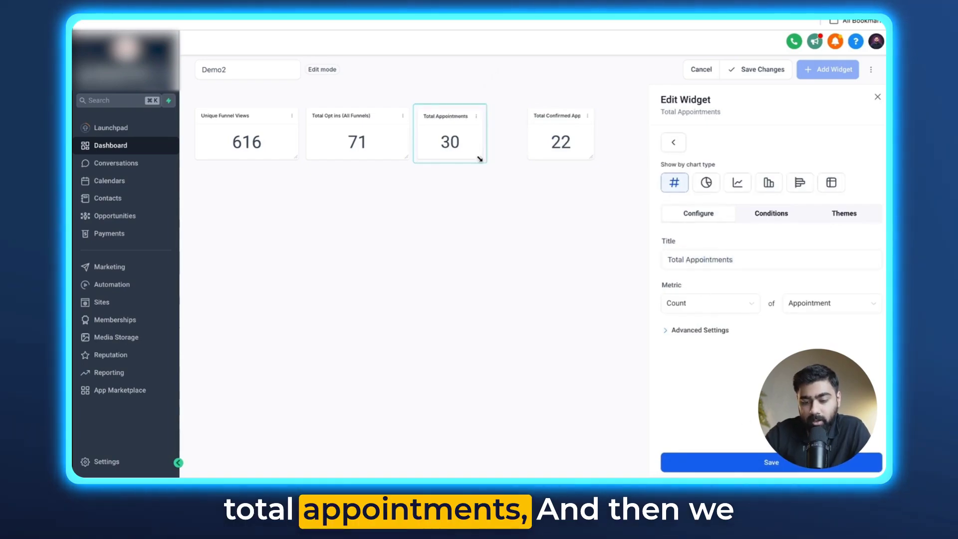
{"action": "left_click_drag", "start_coordinate": [480, 159], "coordinate": [521, 158]}
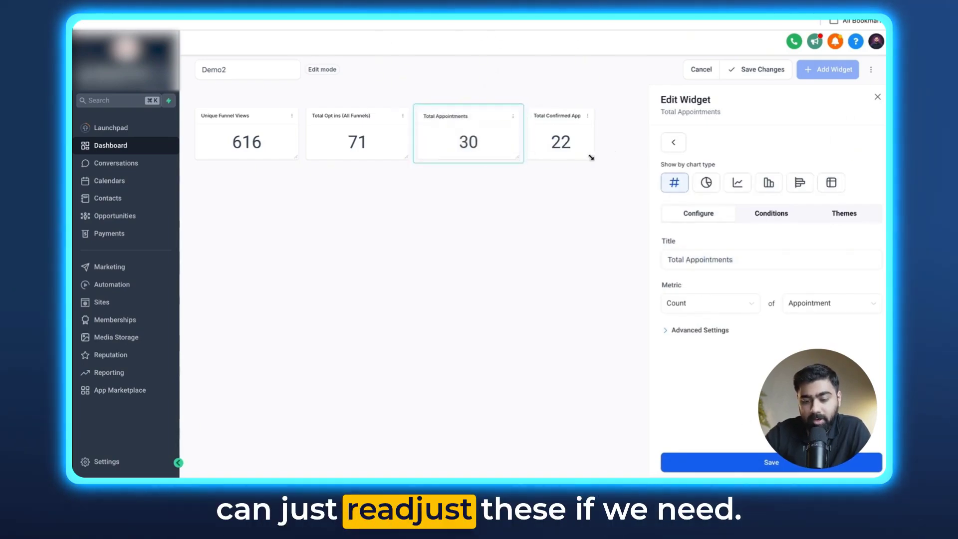
{"action": "left_click_drag", "start_coordinate": [591, 157], "coordinate": [618, 158]}
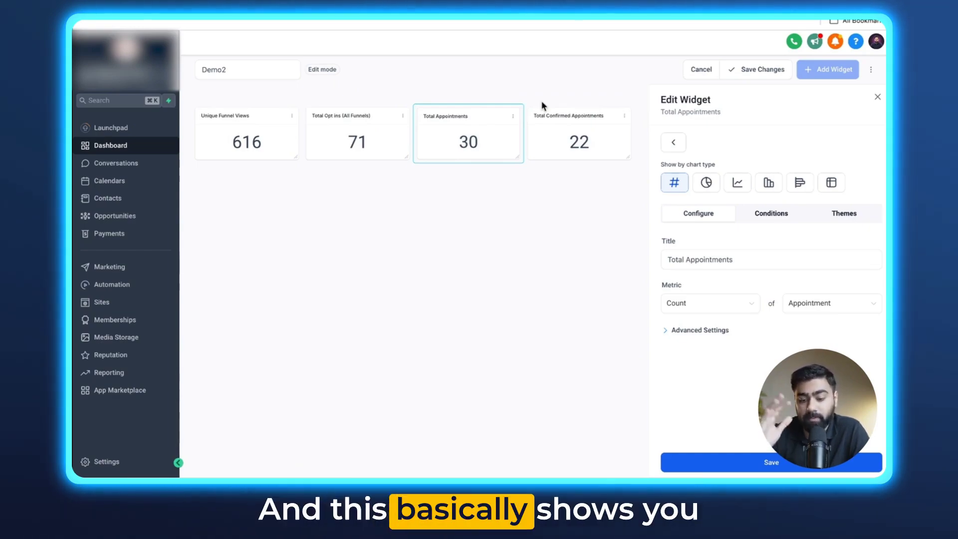
- Close the Edit Widget panel to view the four KPI cards in one row
{"action": "left_click", "coordinate": [878, 98]}
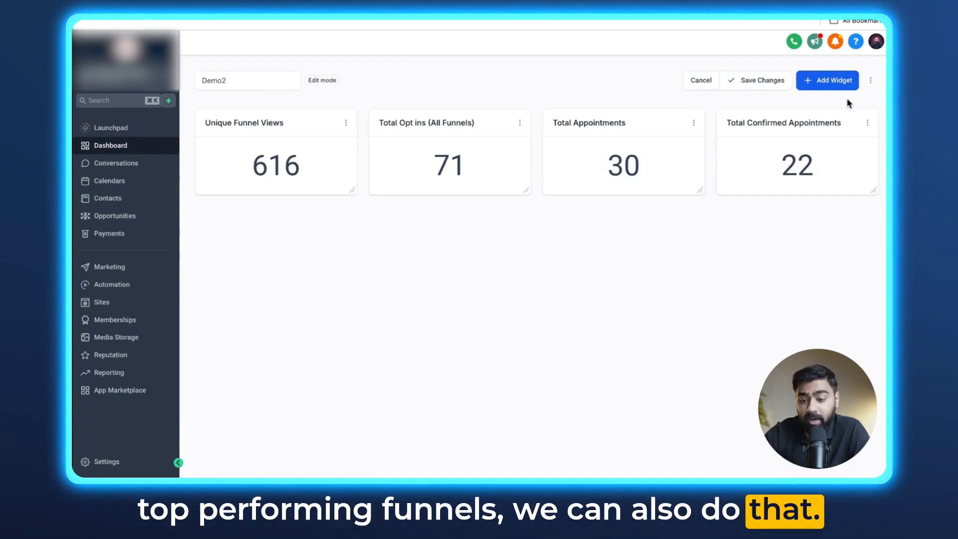
- Add a Funnel Views Trend line chart from Visitor Data with Daily breakdown
{"action": "left_click", "coordinate": [828, 85]}
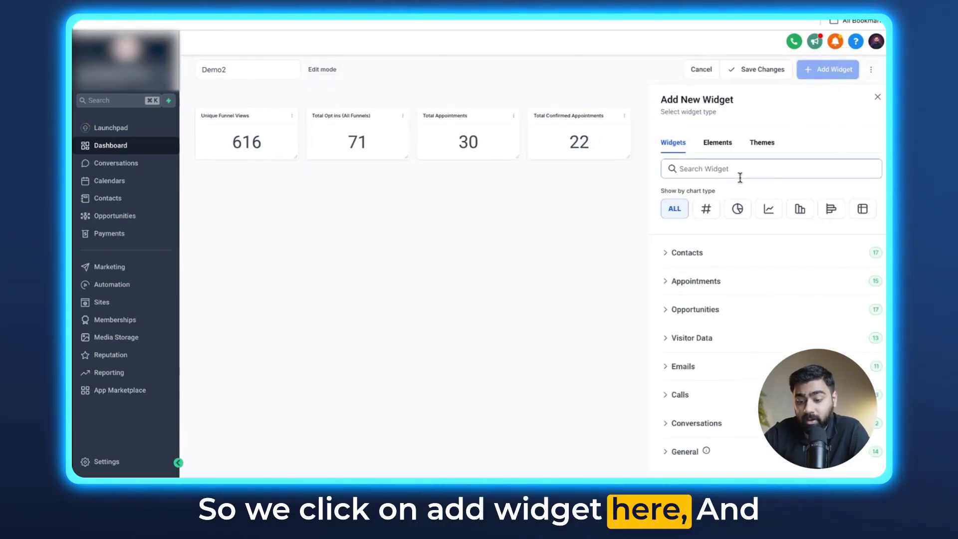
{"action": "left_click", "coordinate": [673, 339]}
{"action": "scroll", "coordinate": [723, 319], "scroll_direction": "down", "scroll_amount": 3}
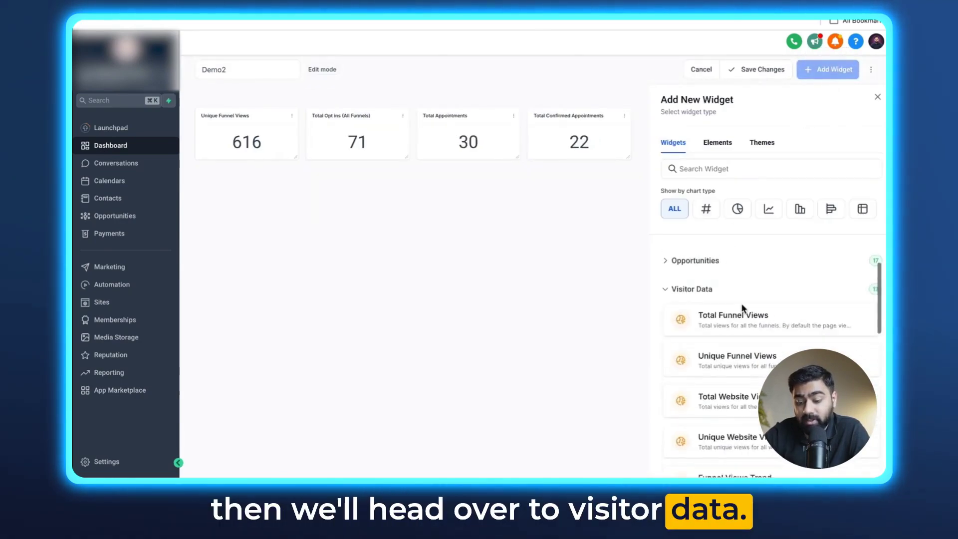
{"action": "scroll", "coordinate": [744, 307], "scroll_direction": "down", "scroll_amount": 3}
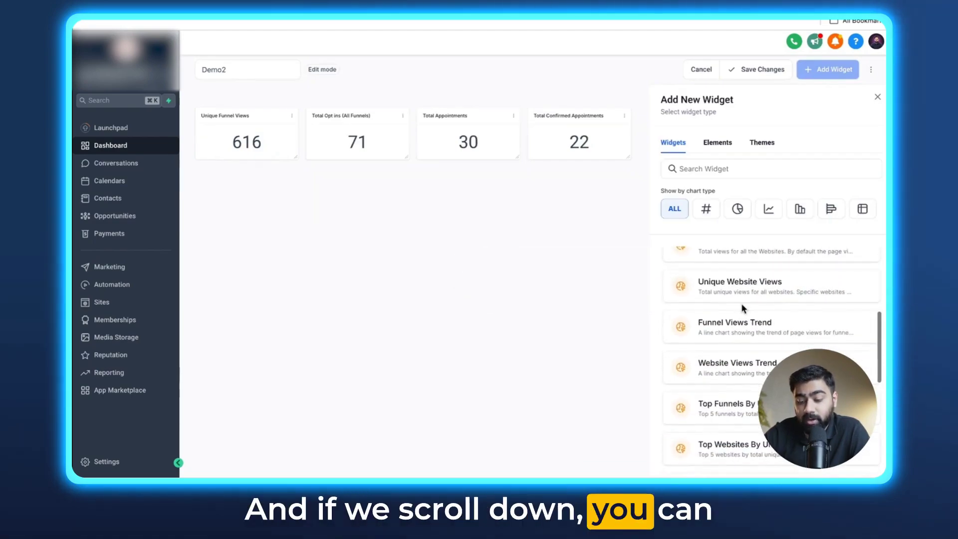
{"action": "left_click", "coordinate": [747, 332]}
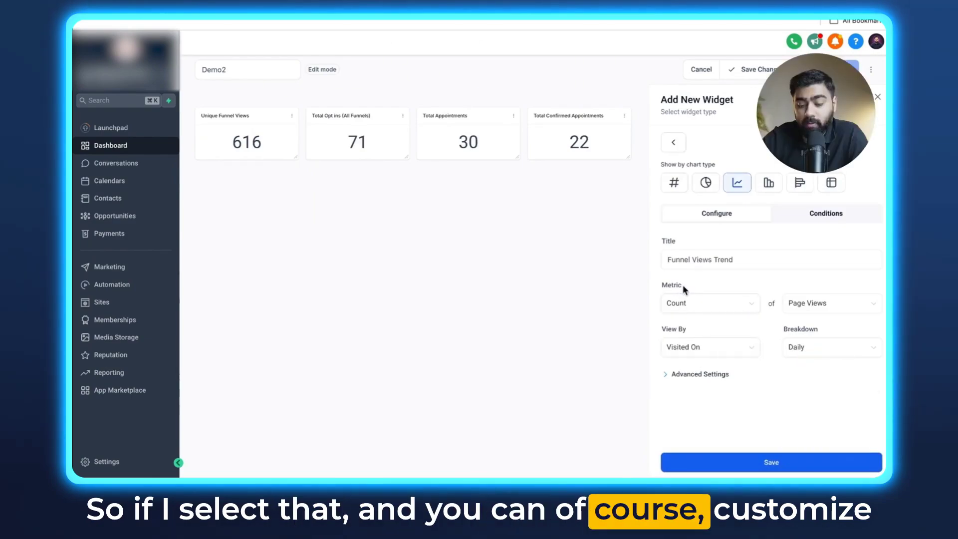
{"action": "left_click", "coordinate": [796, 351]}
{"action": "left_click", "coordinate": [763, 402]}
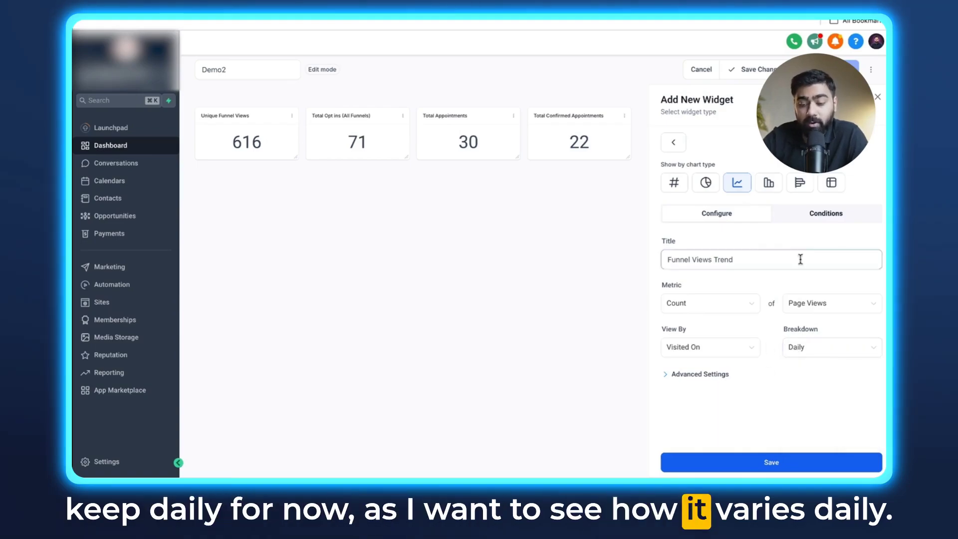
- Filter it to NLT Funnel V1 unique visitors, save, and stretch it full width
{"action": "left_click", "coordinate": [818, 218]}
{"action": "left_click", "coordinate": [828, 337]}
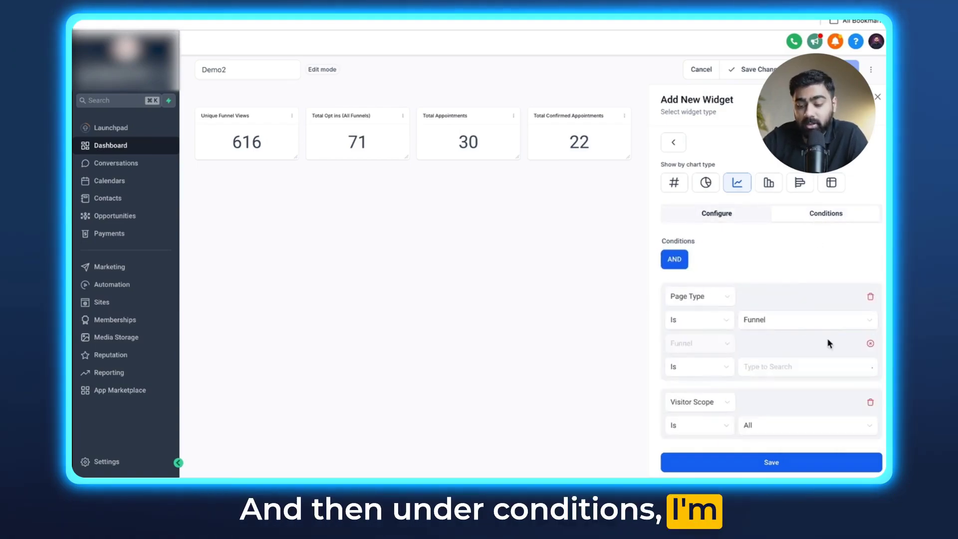
{"action": "left_click", "coordinate": [791, 366]}
{"action": "left_click", "coordinate": [781, 386]}
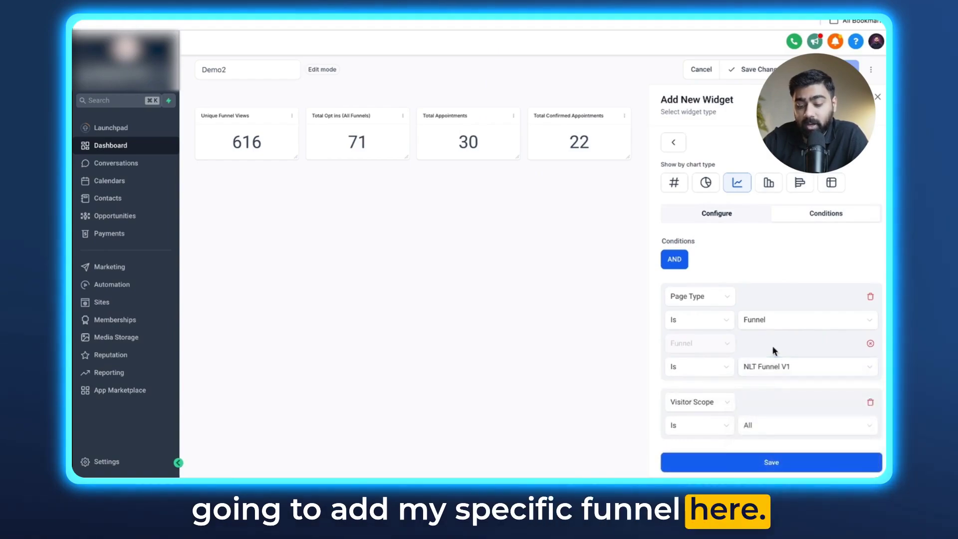
{"action": "scroll", "coordinate": [774, 349], "scroll_direction": "down", "scroll_amount": 1}
{"action": "left_click", "coordinate": [769, 396]}
{"action": "left_click", "coordinate": [765, 419]}
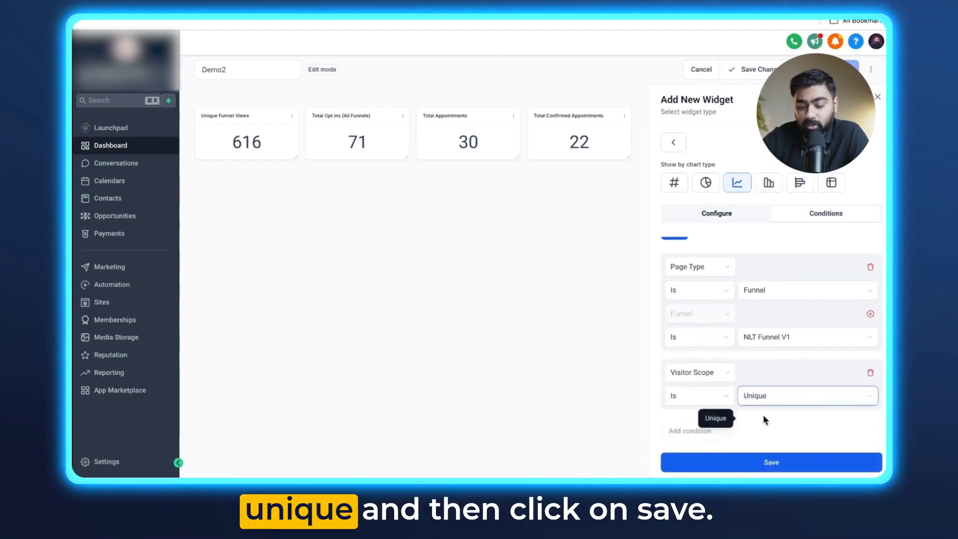
{"action": "left_click", "coordinate": [750, 462]}
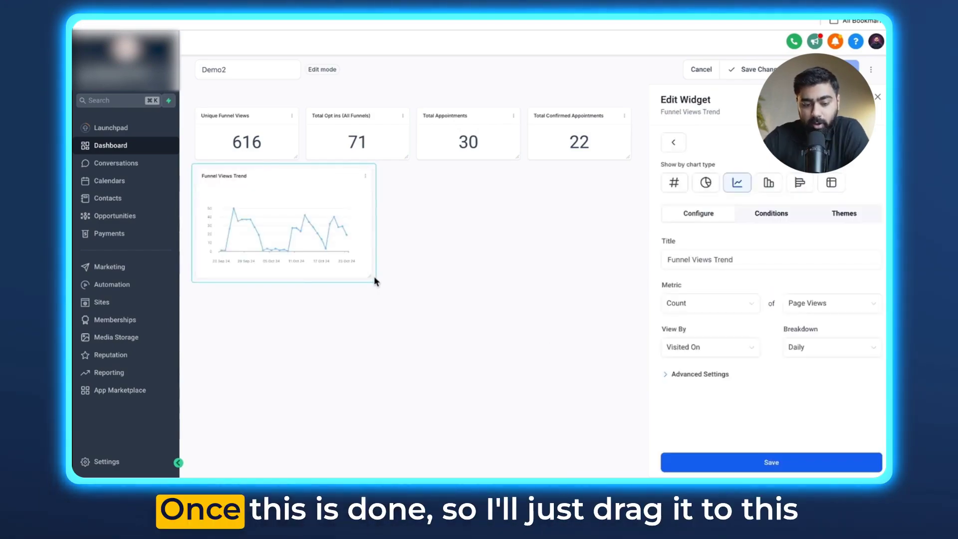
{"action": "left_click_drag", "start_coordinate": [369, 277], "coordinate": [630, 273]}
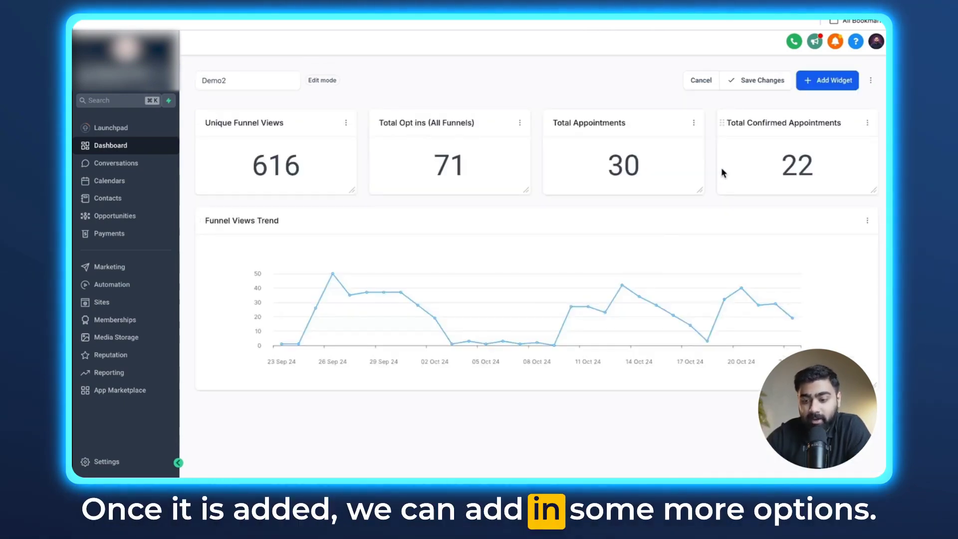
- Add a Top Funnels By Unique Views bar chart from Visitor Data below the funnel views trend
{"action": "left_click", "coordinate": [825, 81]}
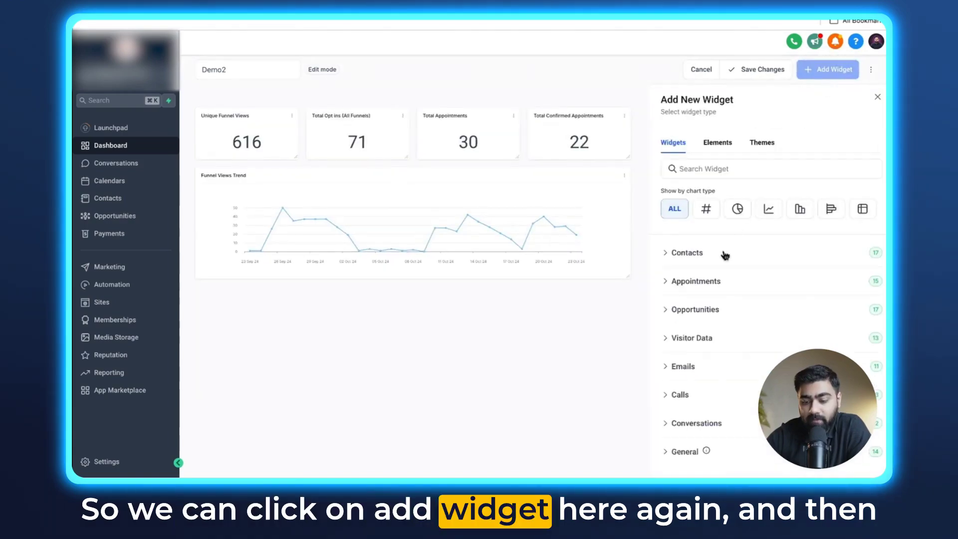
{"action": "left_click", "coordinate": [689, 336]}
{"action": "scroll", "coordinate": [738, 334], "scroll_direction": "down", "scroll_amount": 5}
{"action": "scroll", "coordinate": [744, 335], "scroll_direction": "down", "scroll_amount": 3}
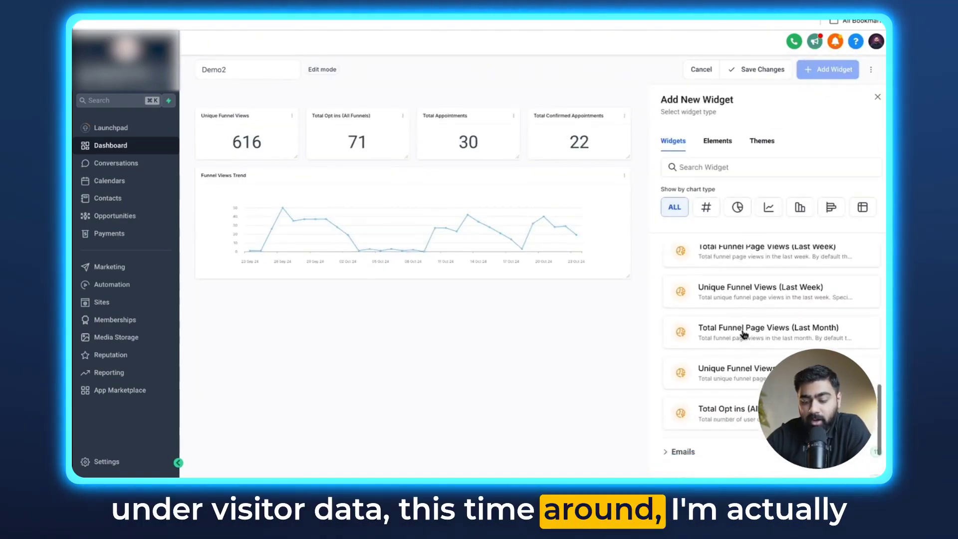
{"action": "scroll", "coordinate": [743, 334], "scroll_direction": "up", "scroll_amount": 2}
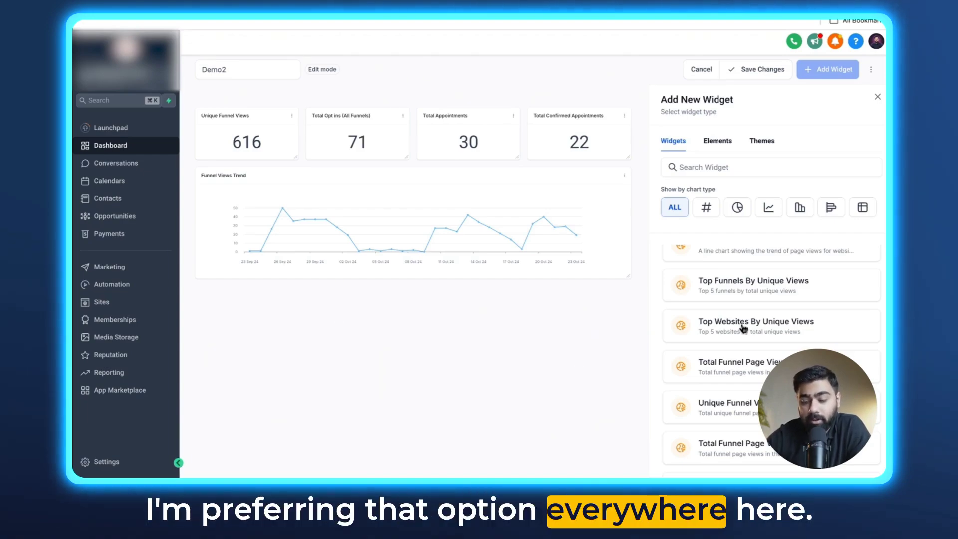
{"action": "left_click", "coordinate": [729, 290]}
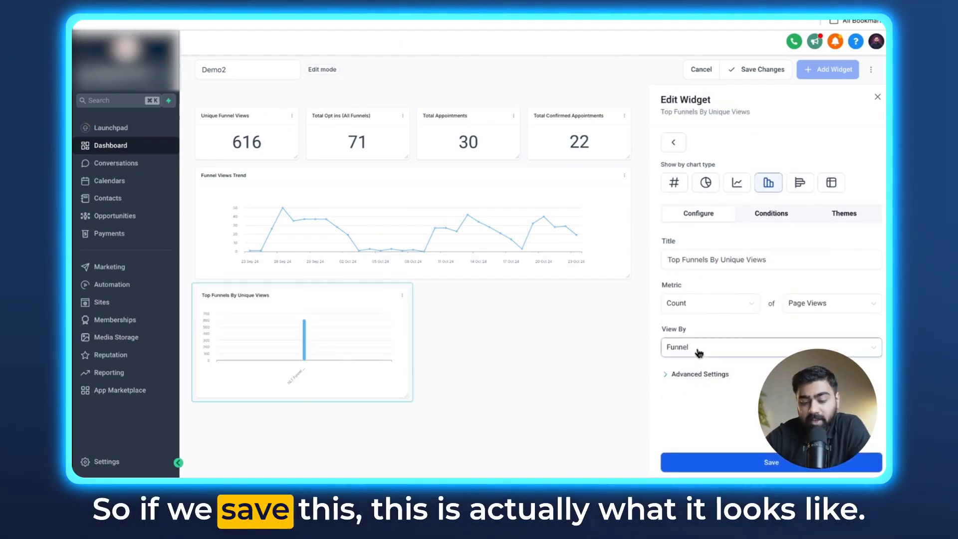
{"action": "mouse_move", "coordinate": [313, 341]}
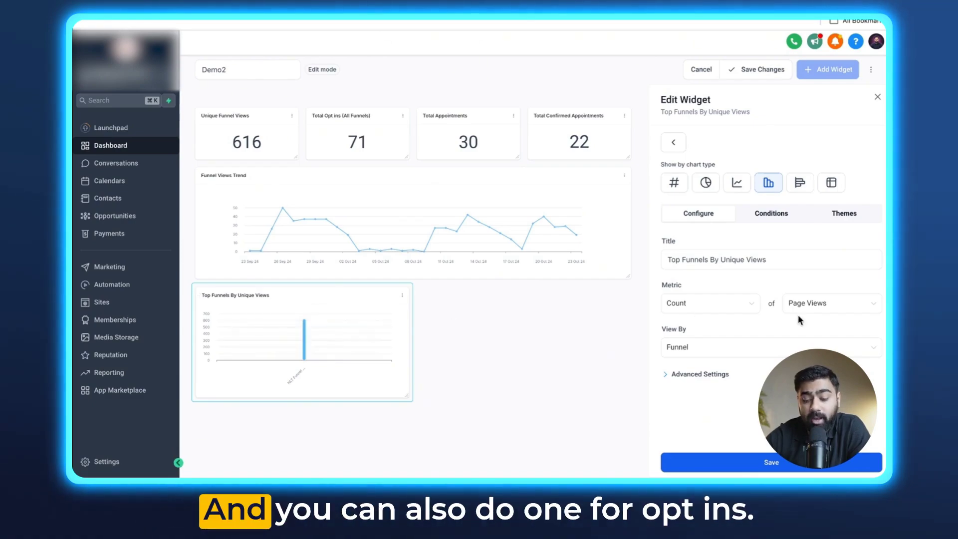
- Add another Top Funnels By Unique Views widget with its metric set to Opt Ins
{"action": "left_click", "coordinate": [878, 97]}
{"action": "left_click", "coordinate": [827, 69]}
{"action": "left_click", "coordinate": [692, 335]}
{"action": "scroll", "coordinate": [728, 371], "scroll_direction": "down", "scroll_amount": 2}
{"action": "scroll", "coordinate": [729, 369], "scroll_direction": "down", "scroll_amount": 4}
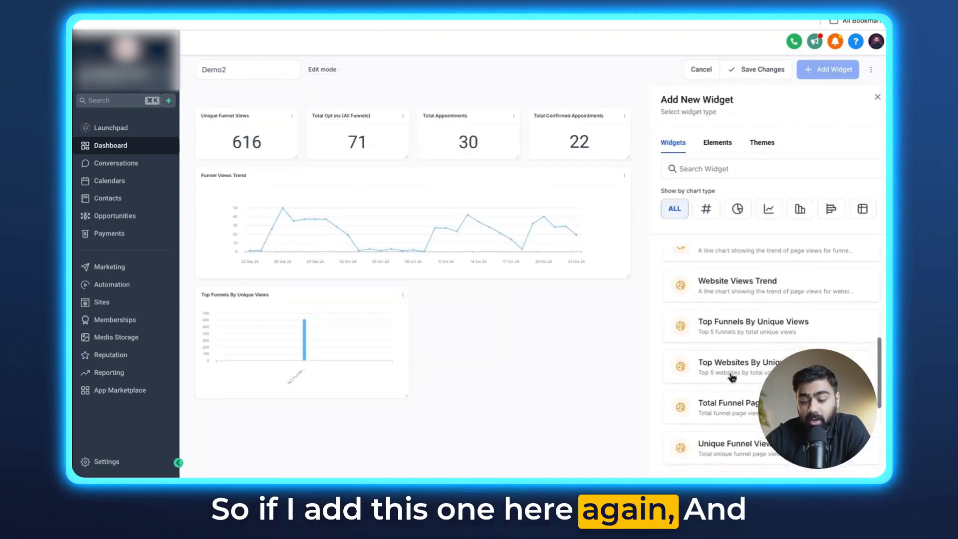
{"action": "left_click", "coordinate": [744, 324]}
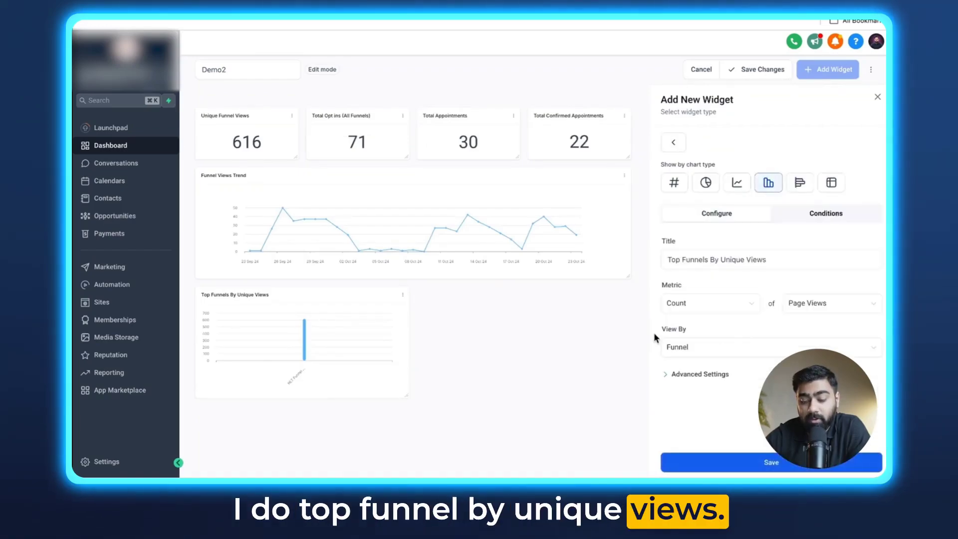
{"action": "left_click", "coordinate": [804, 309]}
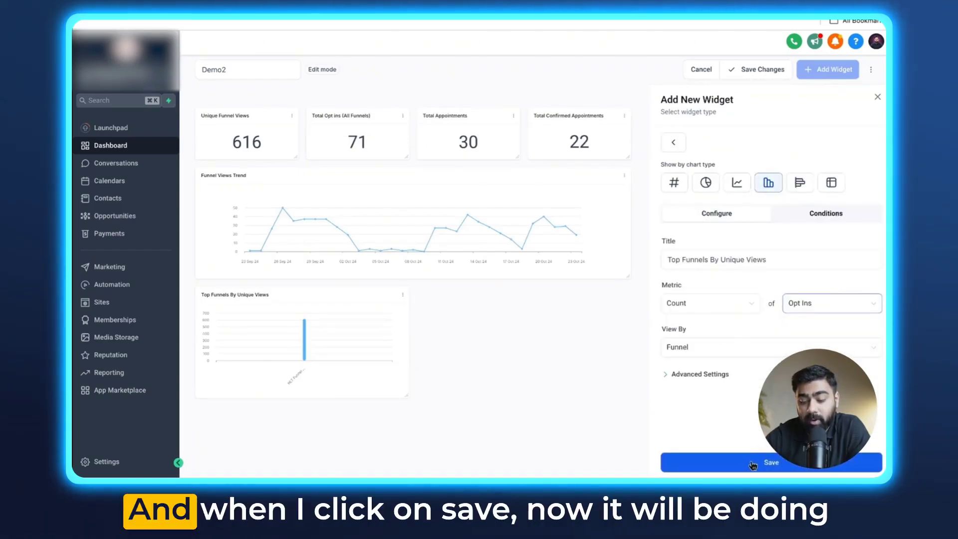
{"action": "left_click", "coordinate": [756, 463]}
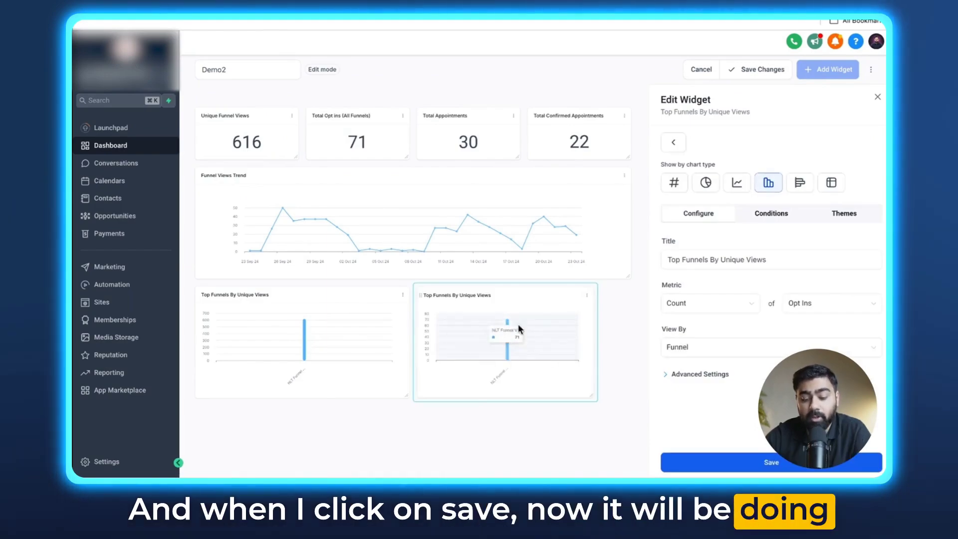
- Replace 'Views' in the widget title with 'Opt-ins' and display it as a donut chart
{"action": "double_click", "coordinate": [754, 259]}
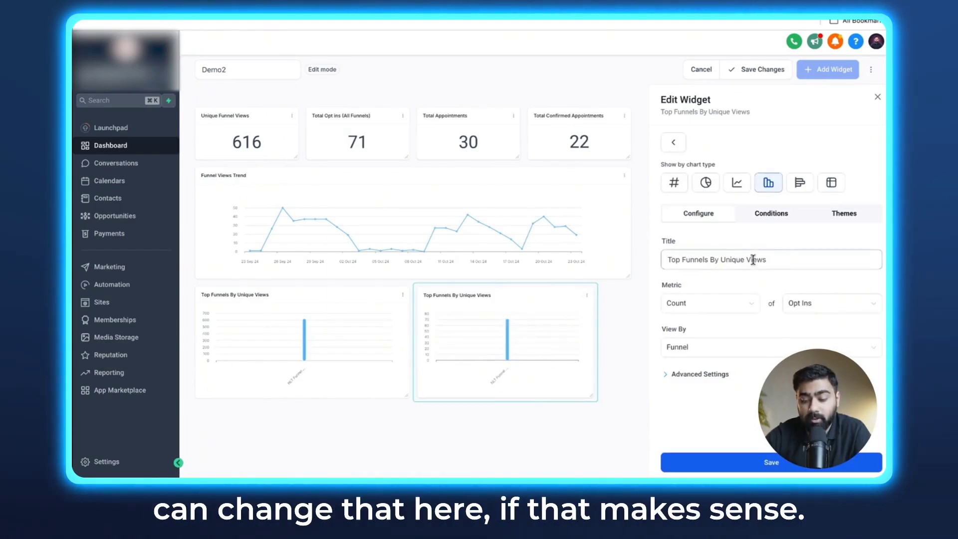
{"action": "type", "text": "Opt-ins"}
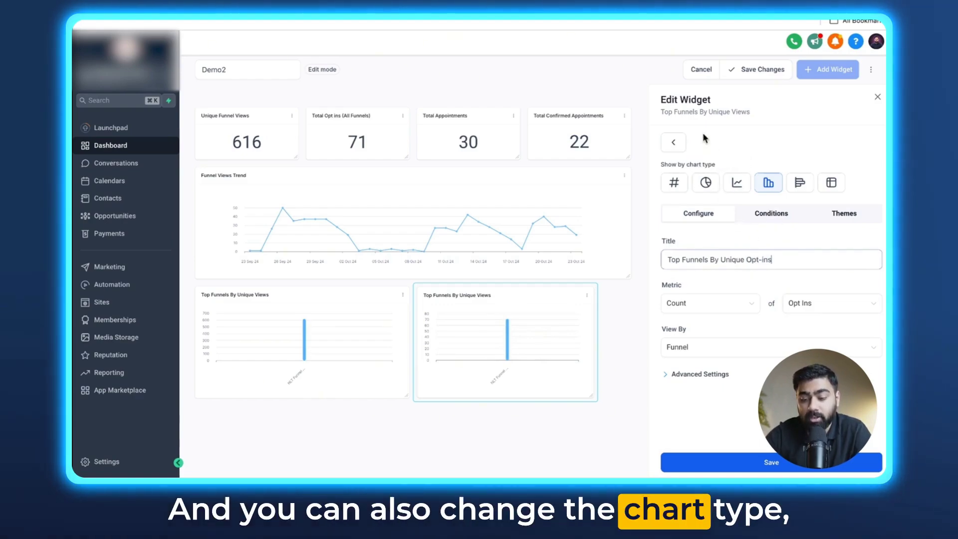
{"action": "left_click", "coordinate": [708, 183]}
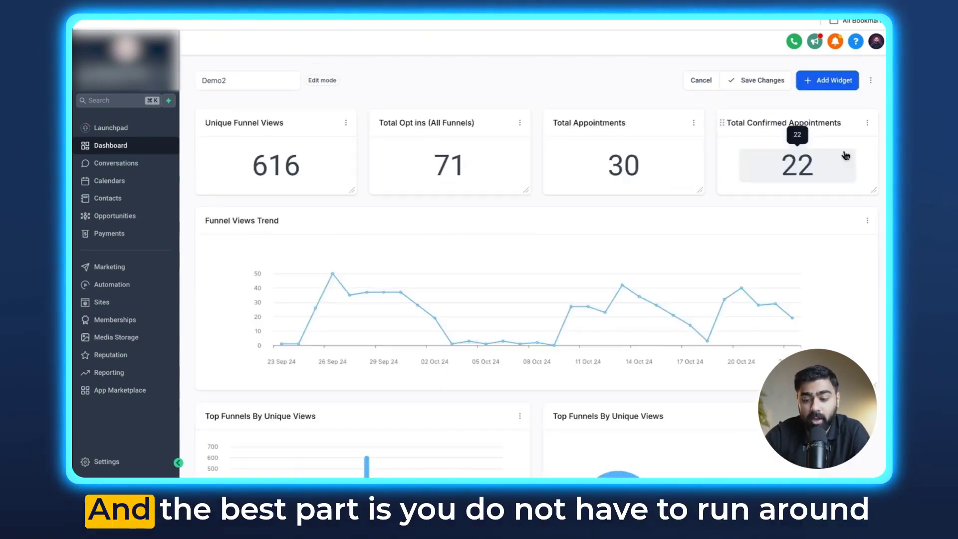
- Save the Demo2 dashboard and set its date range to Last 7 Days (2024-10-17 to 2024-10-23)
{"action": "scroll", "coordinate": [695, 223], "scroll_direction": "down", "scroll_amount": 2}
{"action": "scroll", "coordinate": [695, 223], "scroll_direction": "down", "scroll_amount": 1}
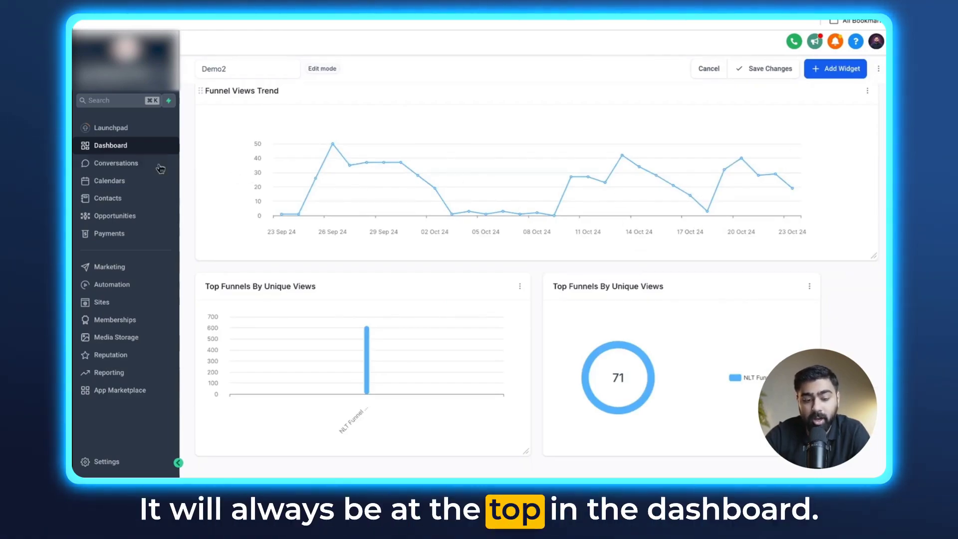
{"action": "scroll", "coordinate": [466, 172], "scroll_direction": "up", "scroll_amount": 3}
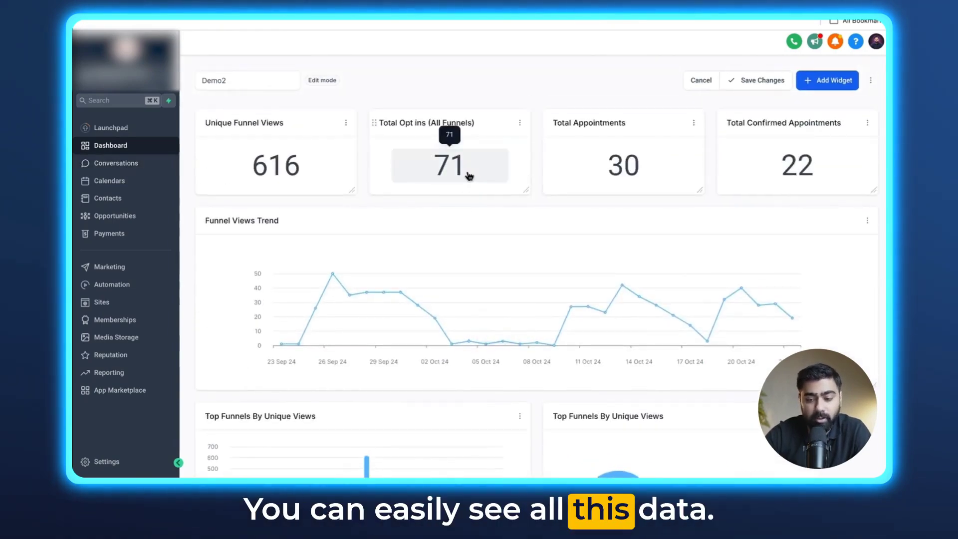
{"action": "left_click", "coordinate": [759, 83]}
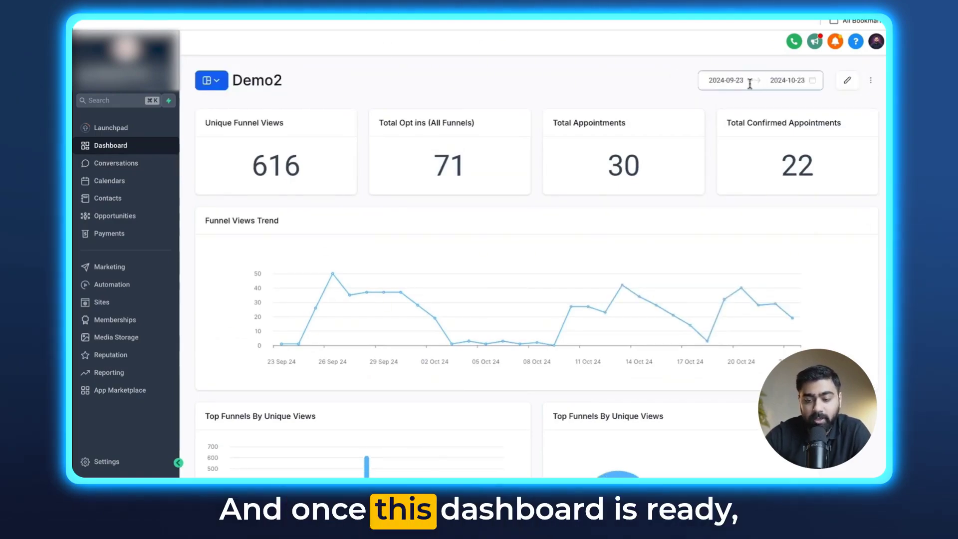
{"action": "left_click", "coordinate": [726, 80]}
{"action": "left_click", "coordinate": [664, 232]}
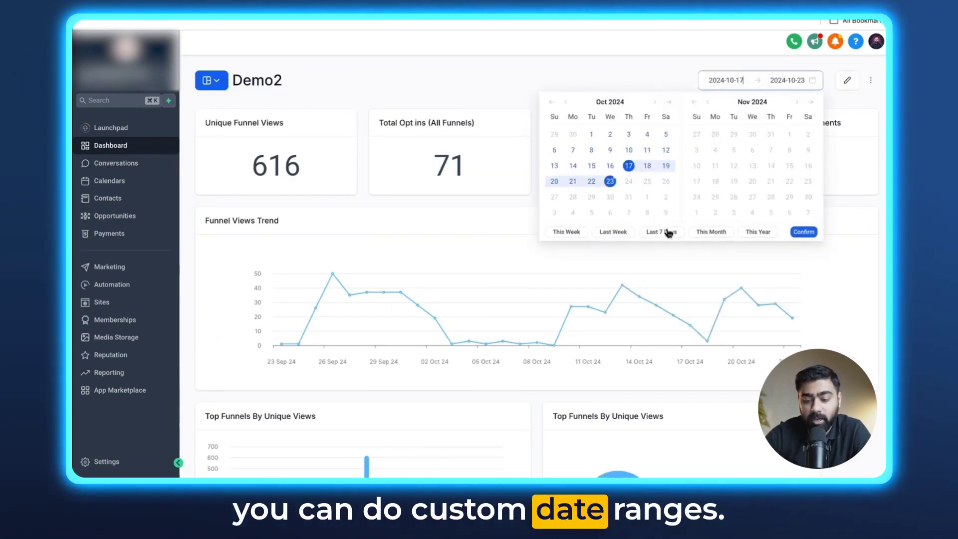